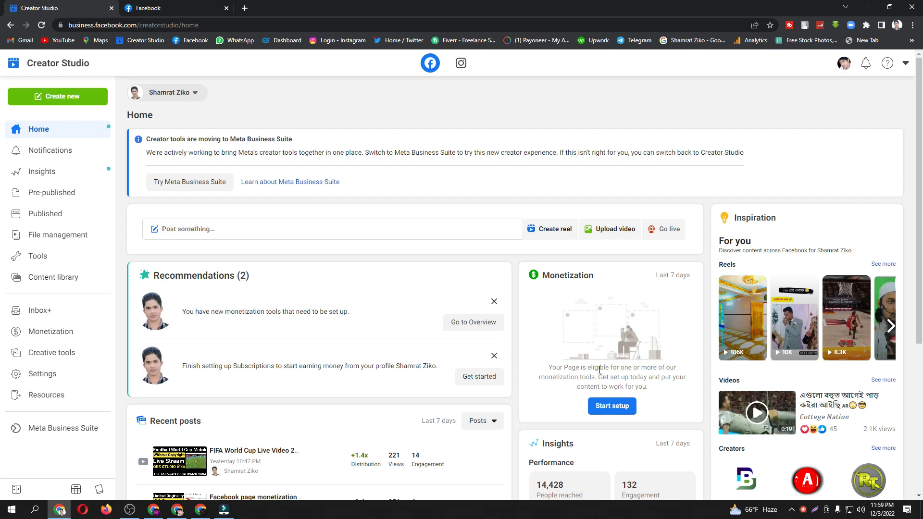
Switch to Facebook in the browser, search for FIFA World Cup and filter the results to videos.
click(133, 513)
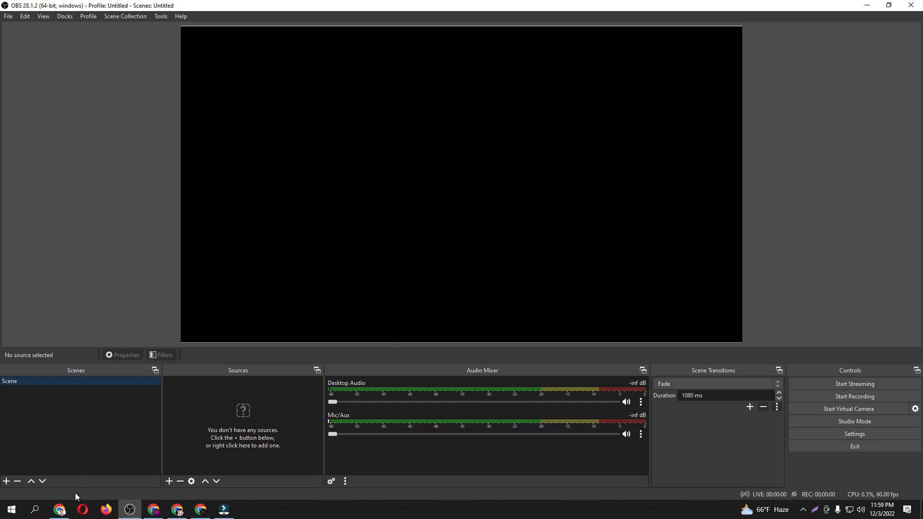
click(59, 509)
click(156, 9)
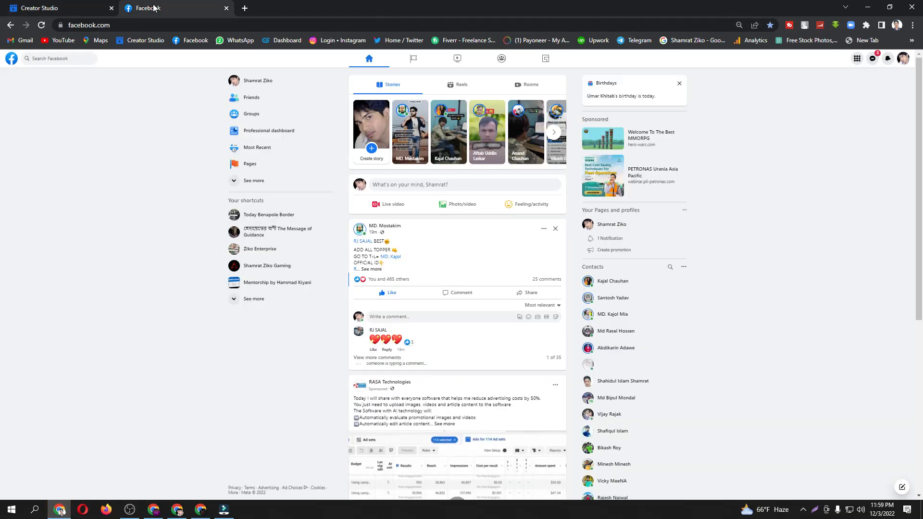
click(79, 57)
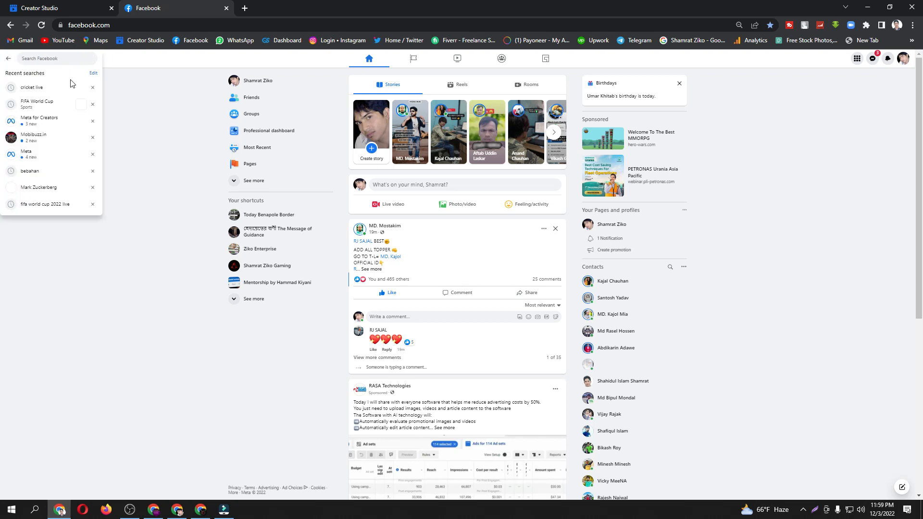
click(74, 103)
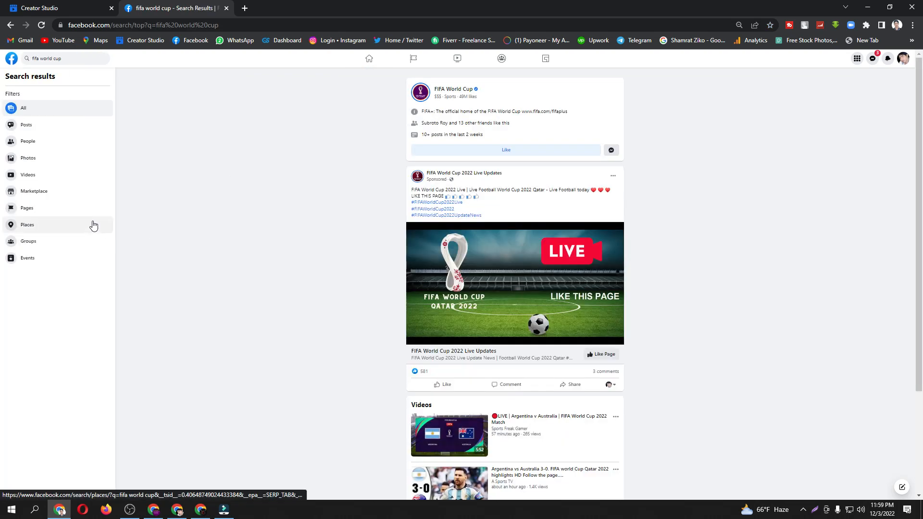
click(62, 177)
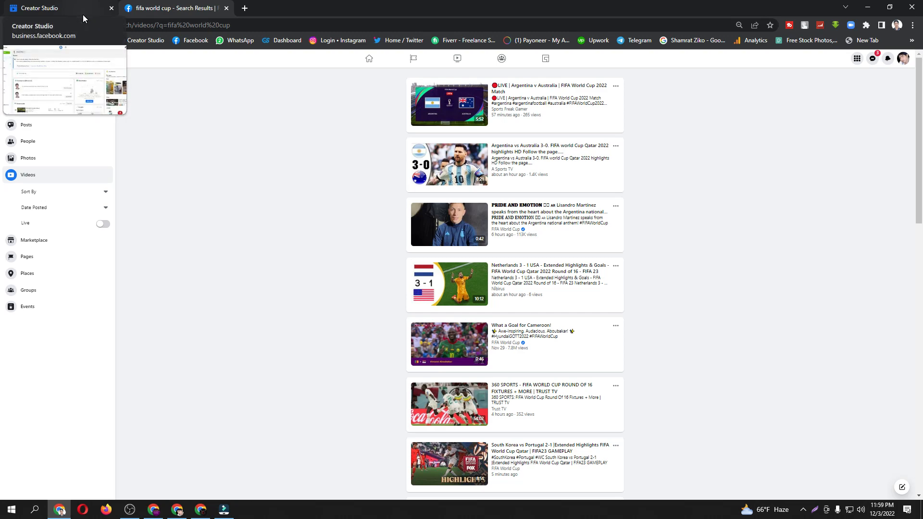
Look through the recent posts and insights on the Creator Studio home page.
click(71, 4)
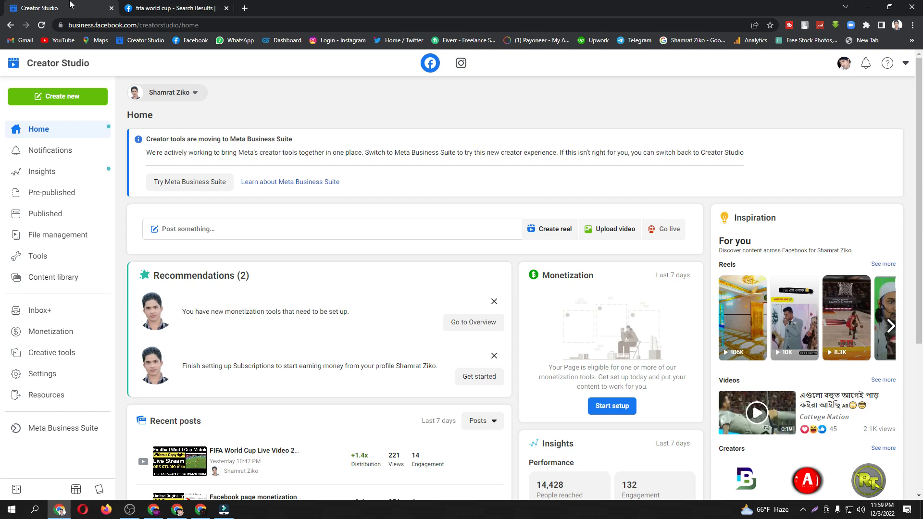
scroll(439, 210, down, 5)
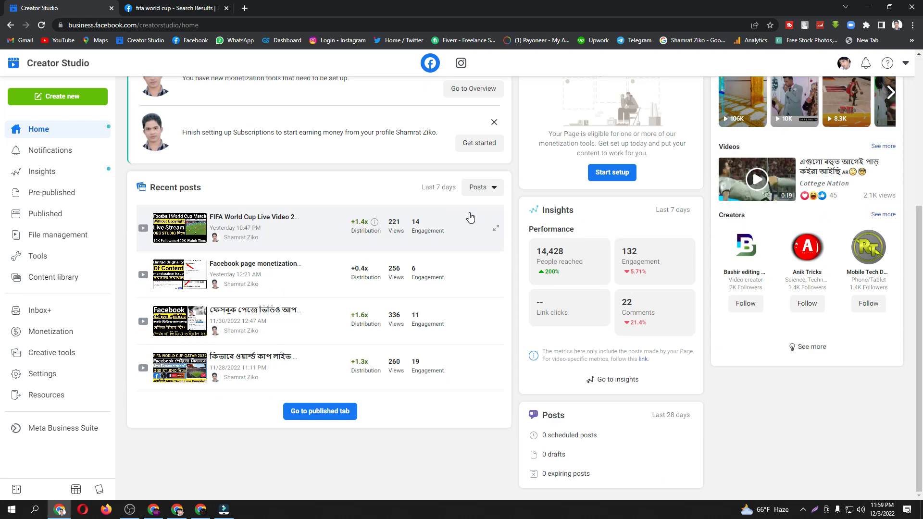
scroll(395, 267, up, 5)
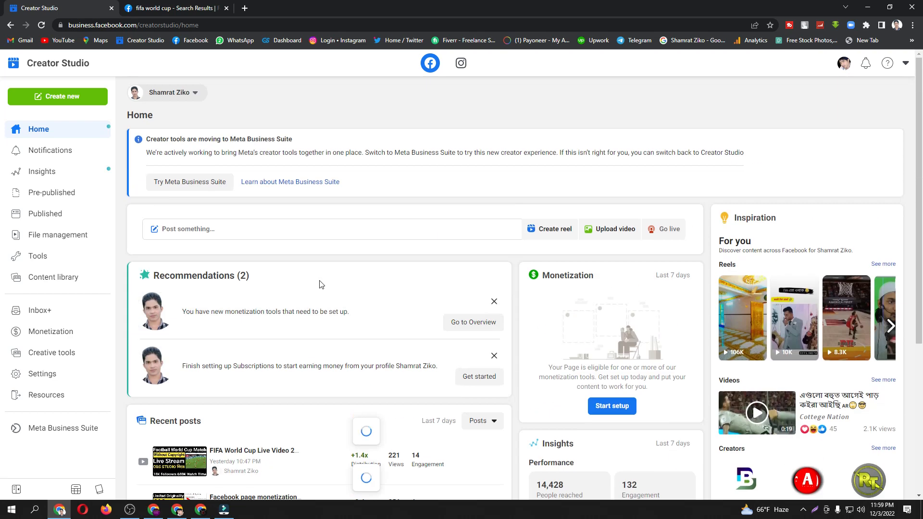
Switch to OBS Studio and review the source types that can be added to the scene.
click(129, 510)
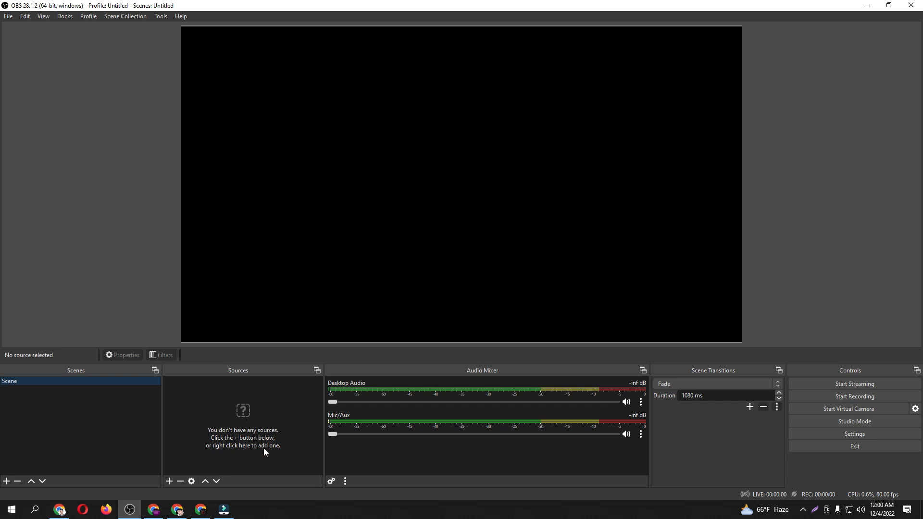
click(169, 481)
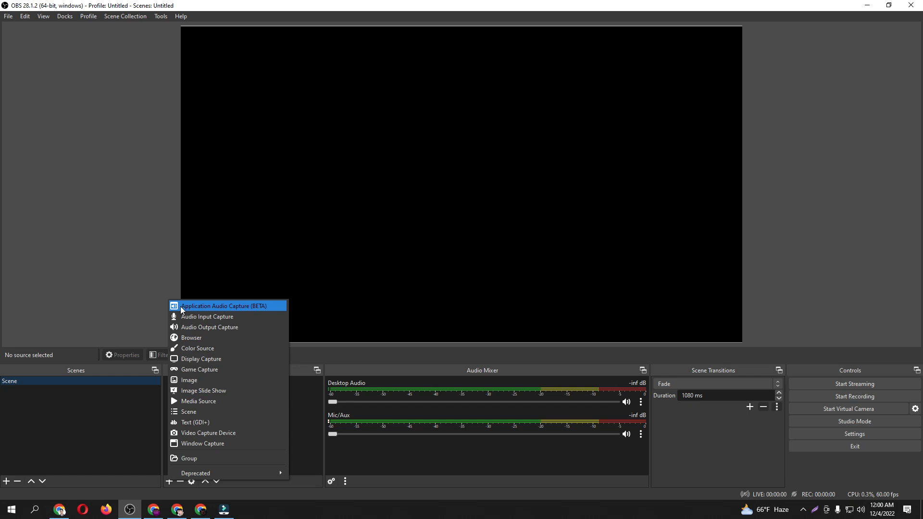
mouse_move(178, 513)
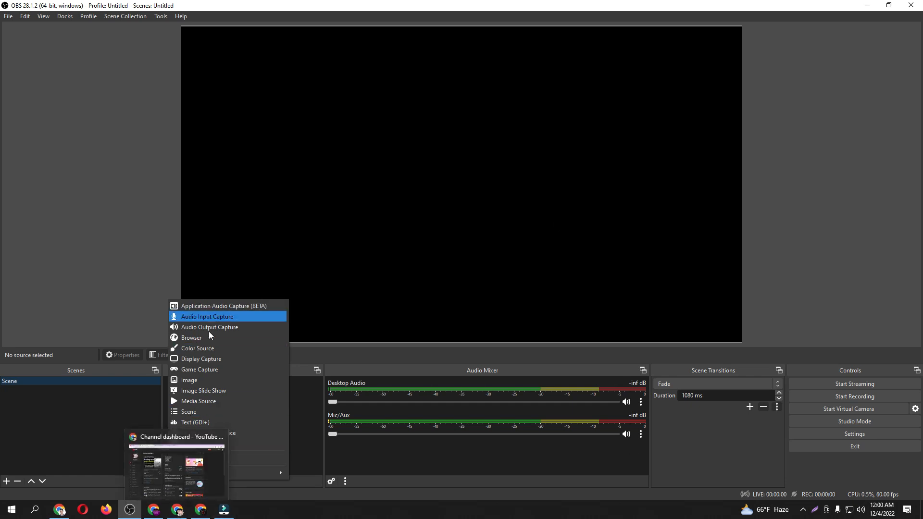
Minimize the open windows to show the desktop and refresh it.
click(867, 7)
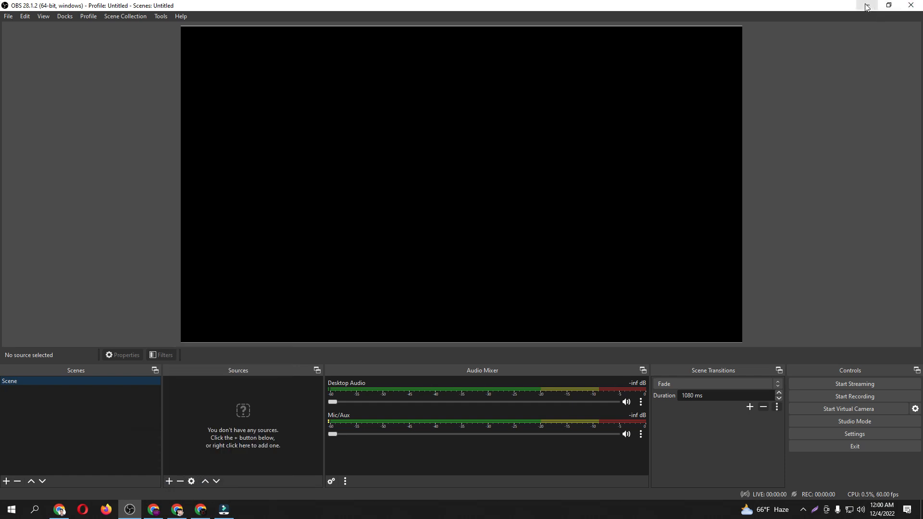
click(867, 8)
click(867, 8)
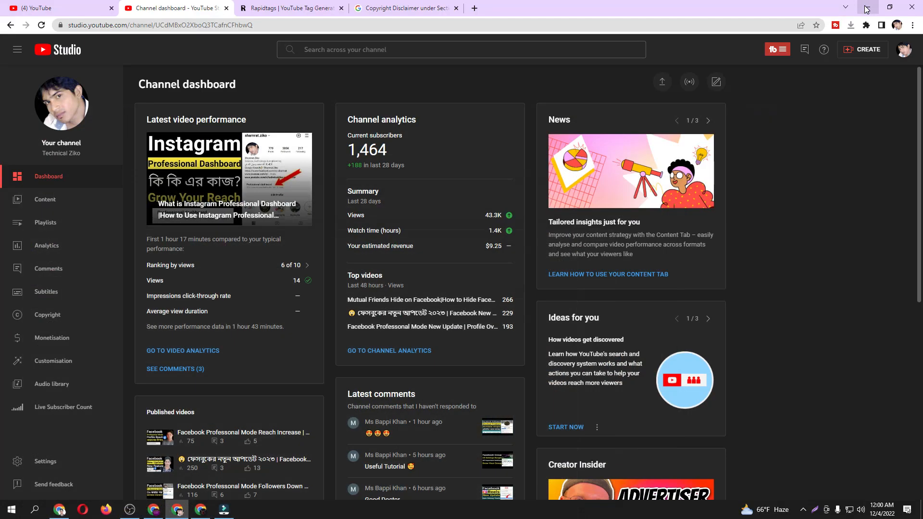
click(866, 8)
click(867, 8)
right_click(601, 98)
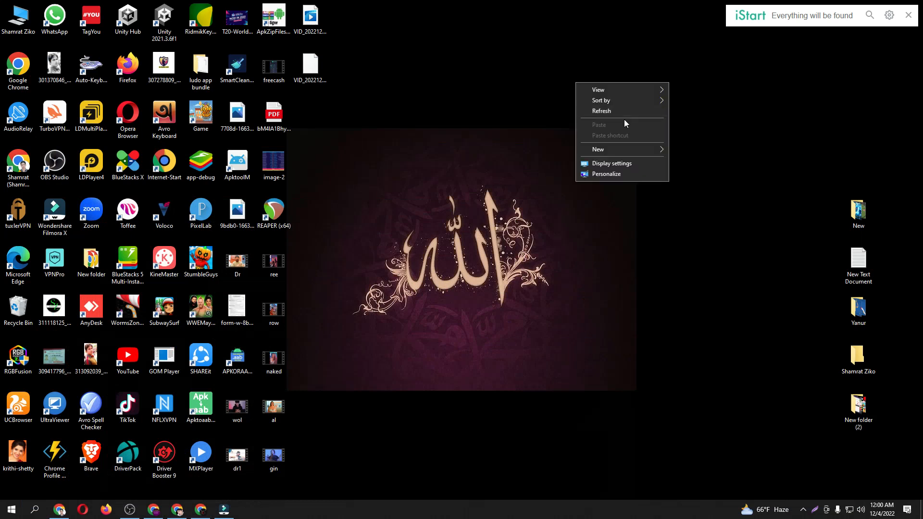
click(602, 114)
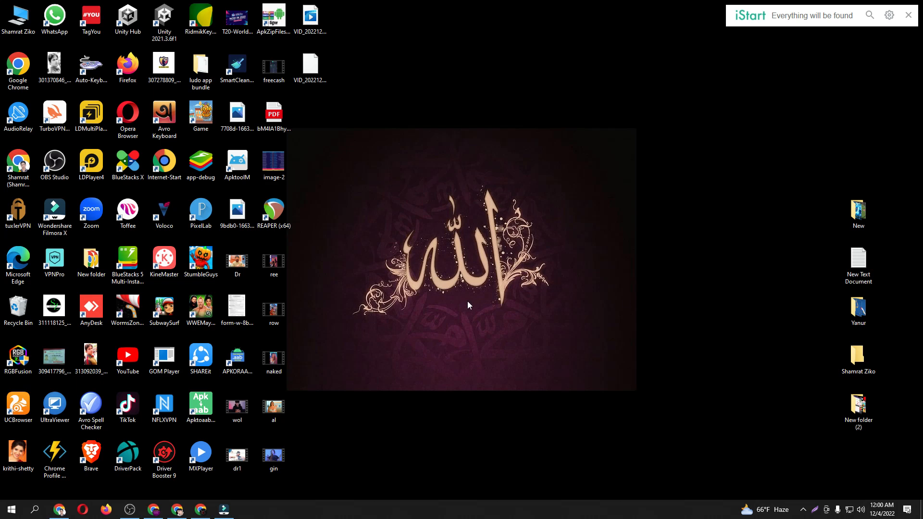
Switch back to OBS Studio and add a new Window Capture source of the SearcherBar window, keeping its default properties.
click(130, 509)
click(169, 481)
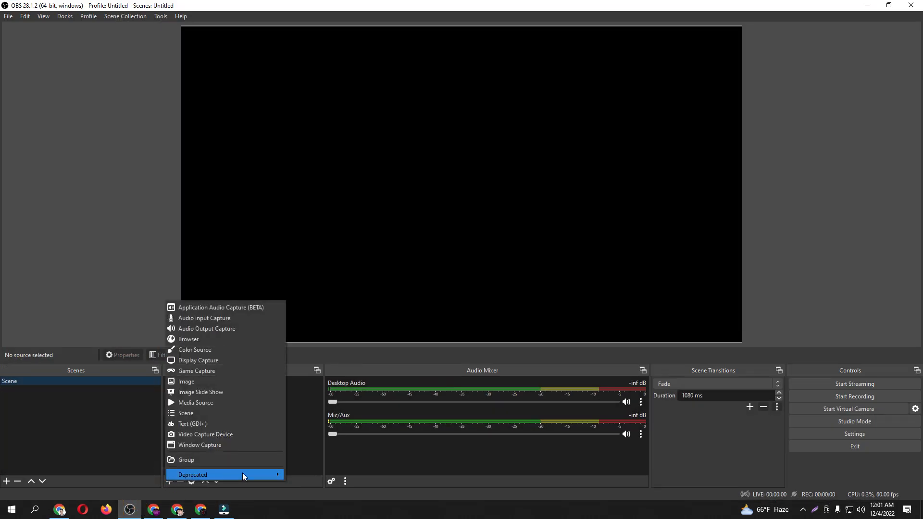
click(210, 446)
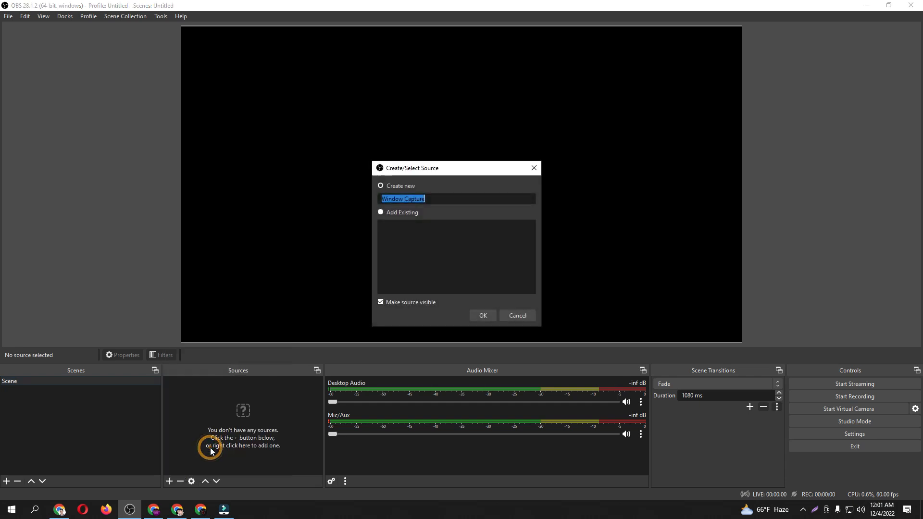
click(485, 317)
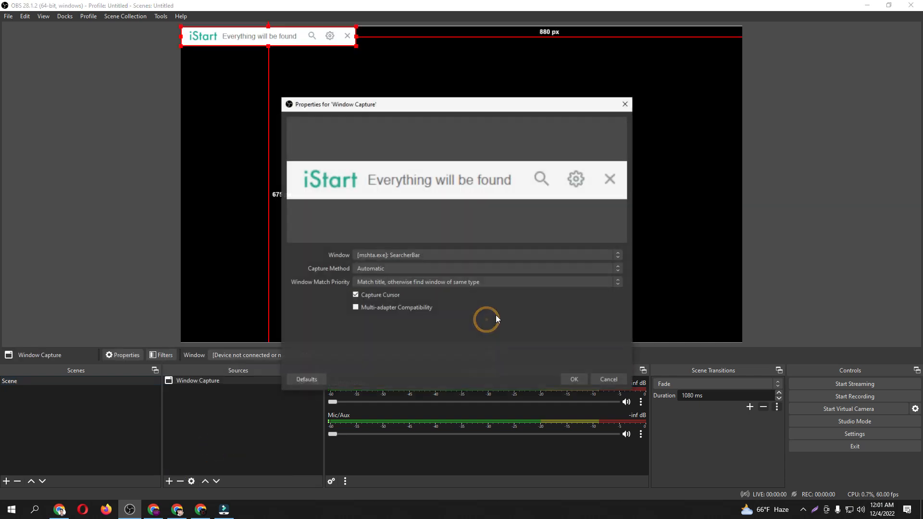
click(577, 378)
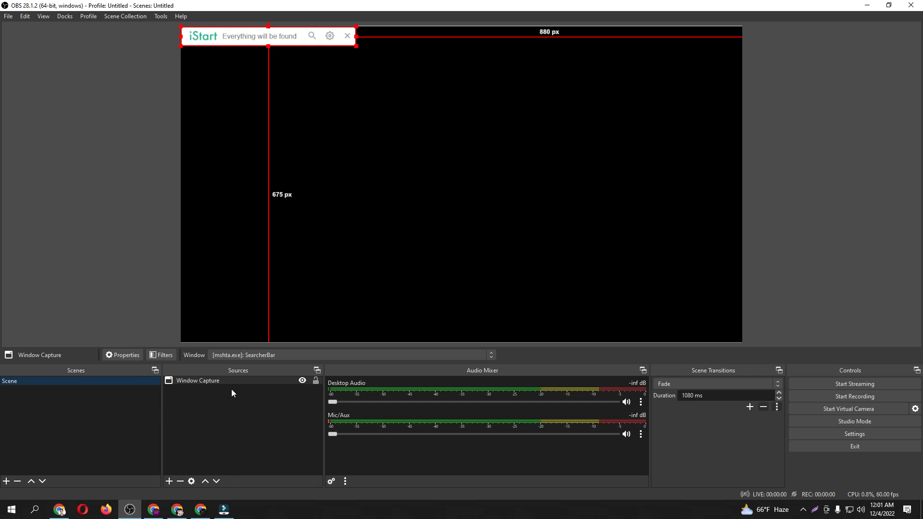
Remove the Window Capture source from the scene.
right_click(197, 382)
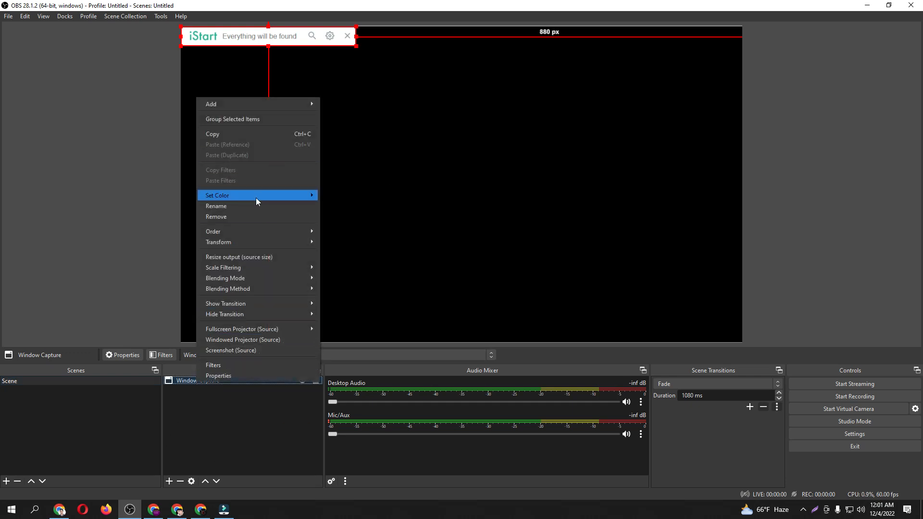
click(256, 216)
click(489, 261)
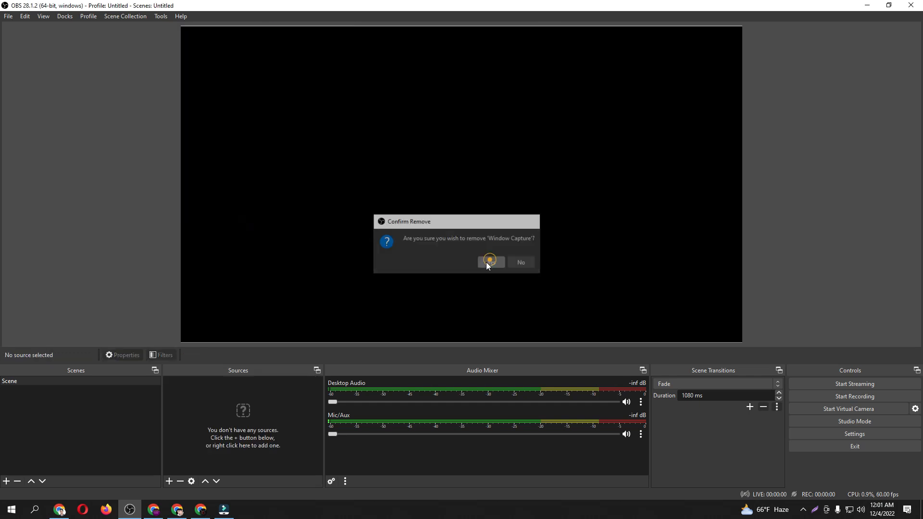
Add a new Media Source with its default name to the scene.
click(168, 481)
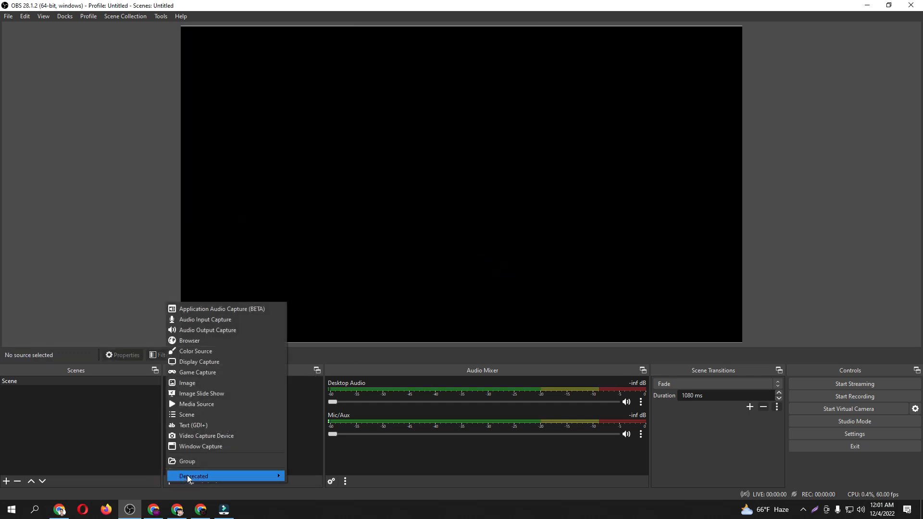
mouse_move(191, 475)
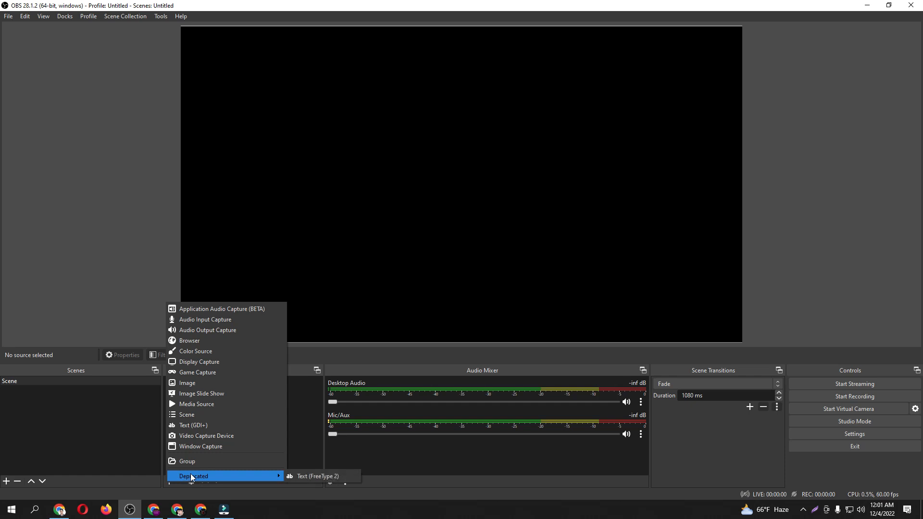
click(226, 405)
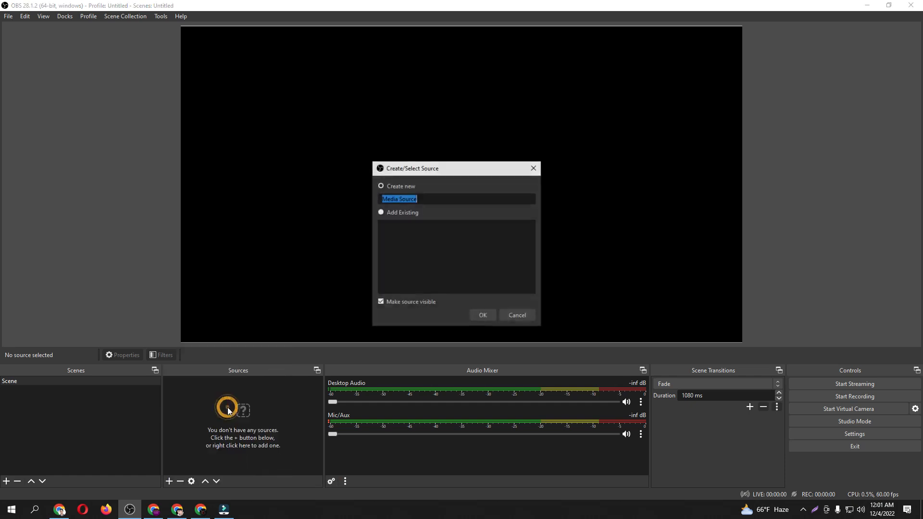
click(480, 316)
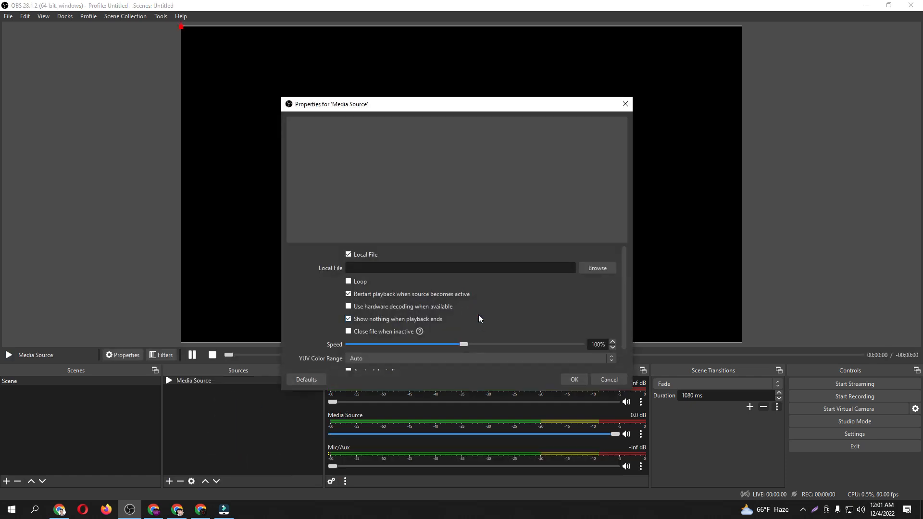
Browse the Desktop and computer folders for a local media file, then leave the file selection and source properties without choosing one.
click(598, 268)
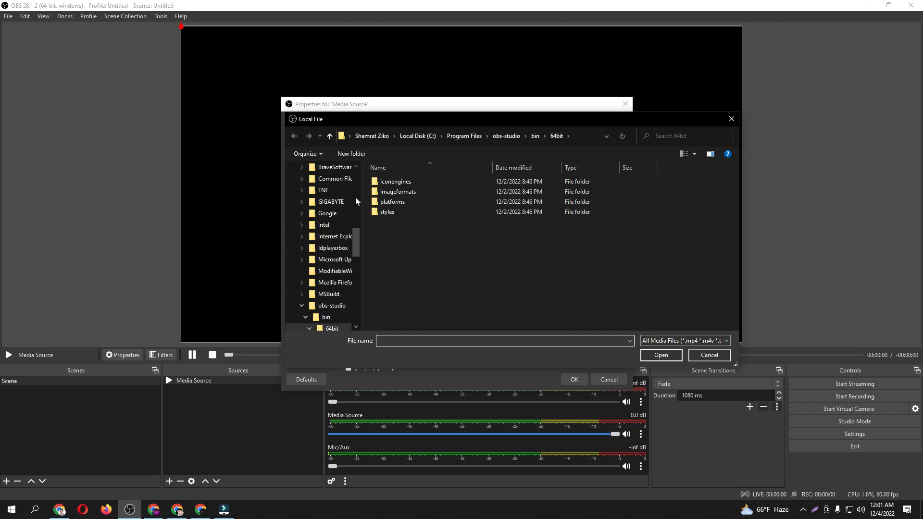
scroll(350, 273, down, 7)
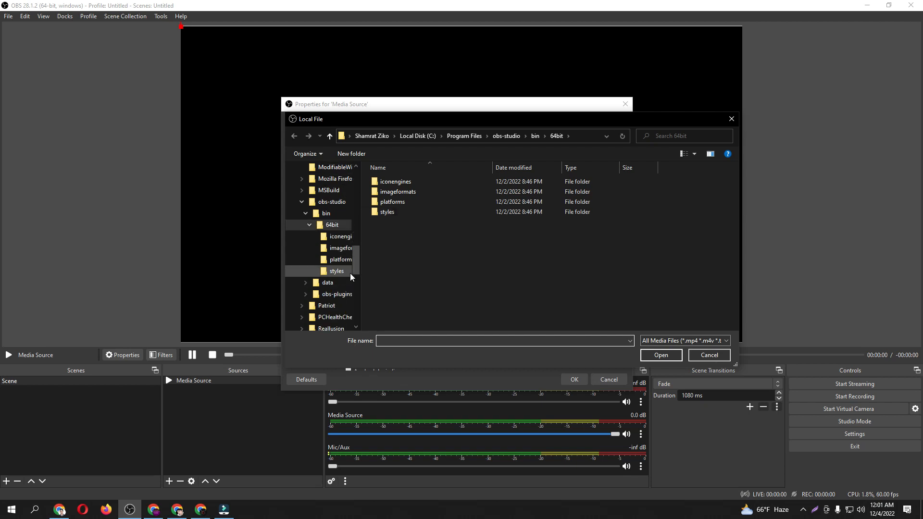
scroll(350, 275, down, 1)
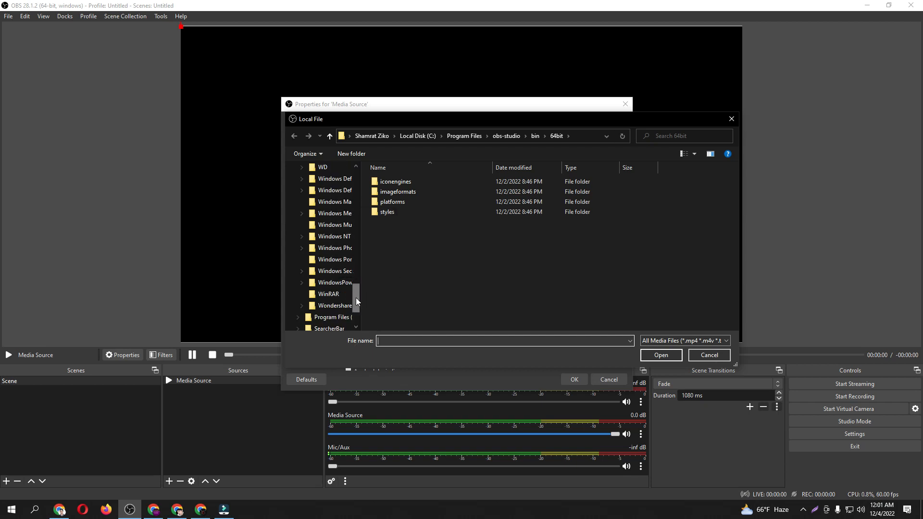
drag(357, 298, 359, 173)
click(320, 186)
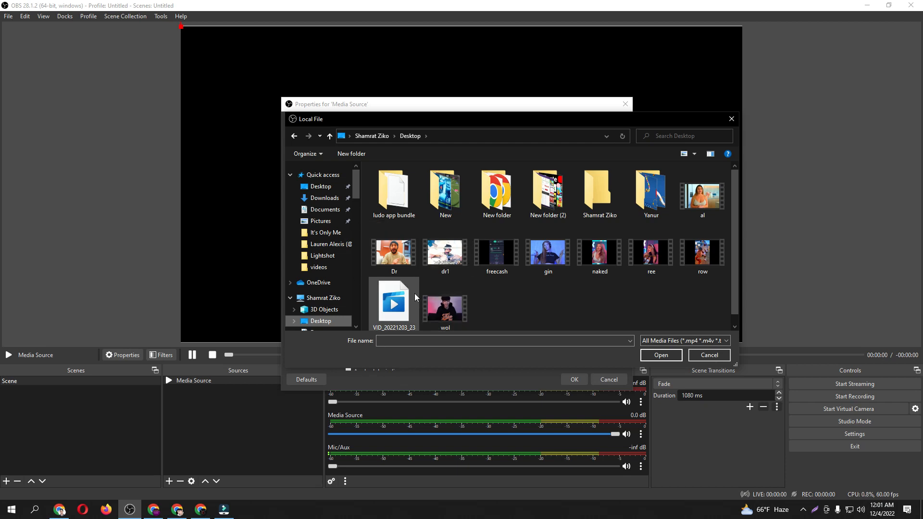
click(319, 299)
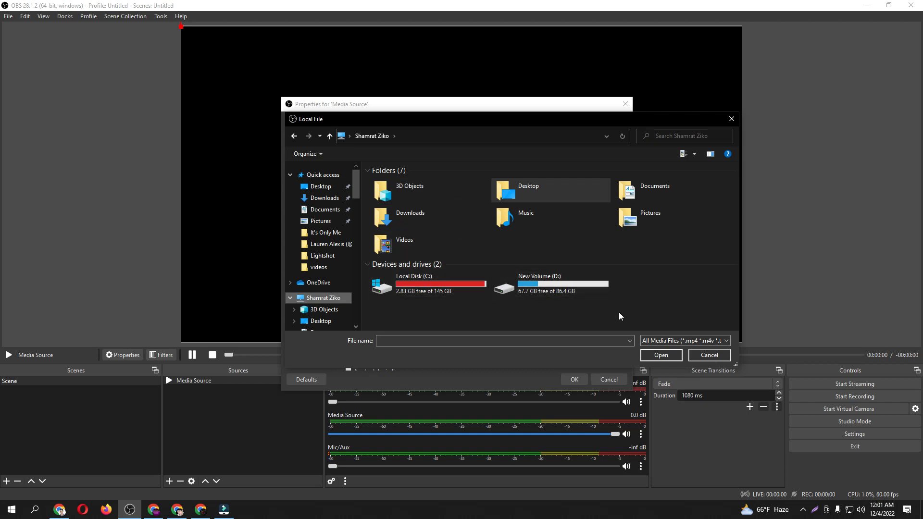
click(708, 356)
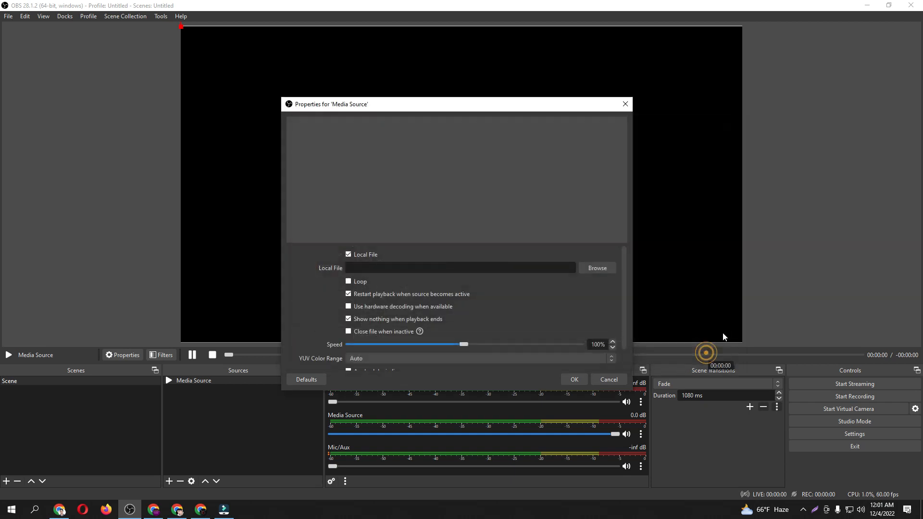
click(609, 380)
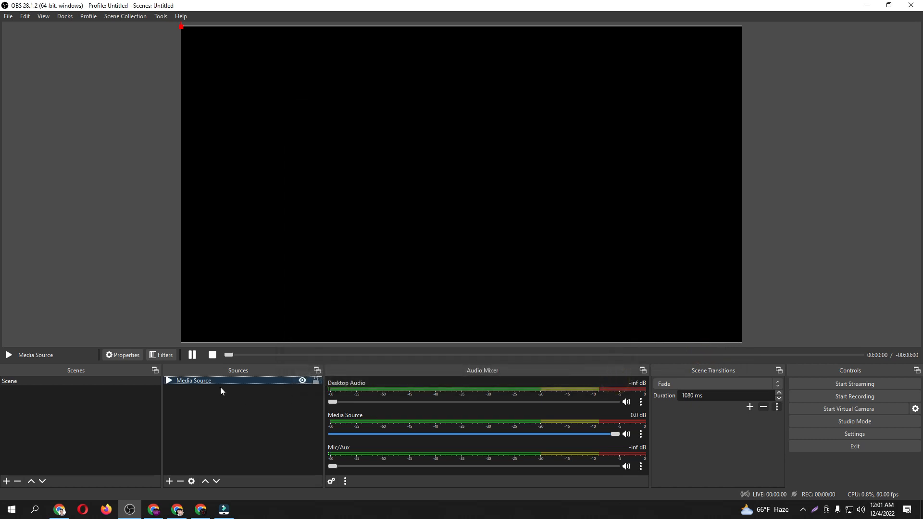
Remove the Media Source from the scene.
right_click(205, 383)
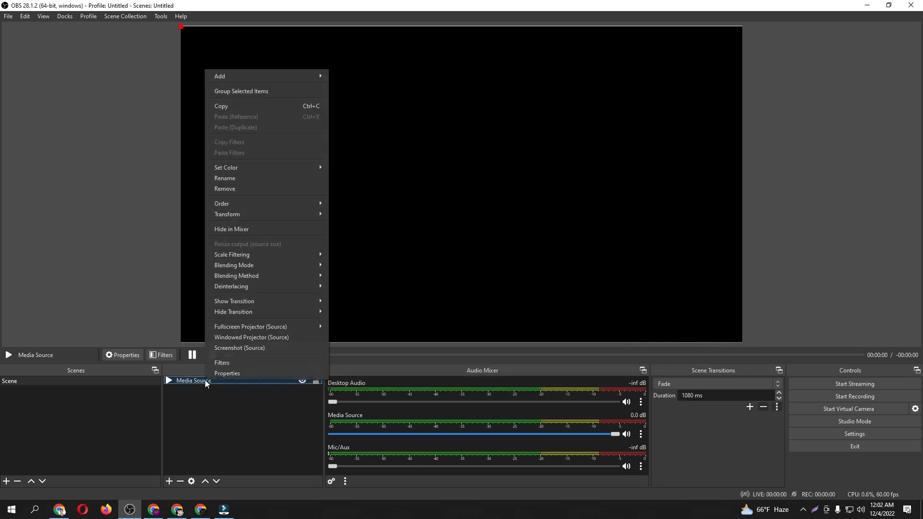
click(249, 189)
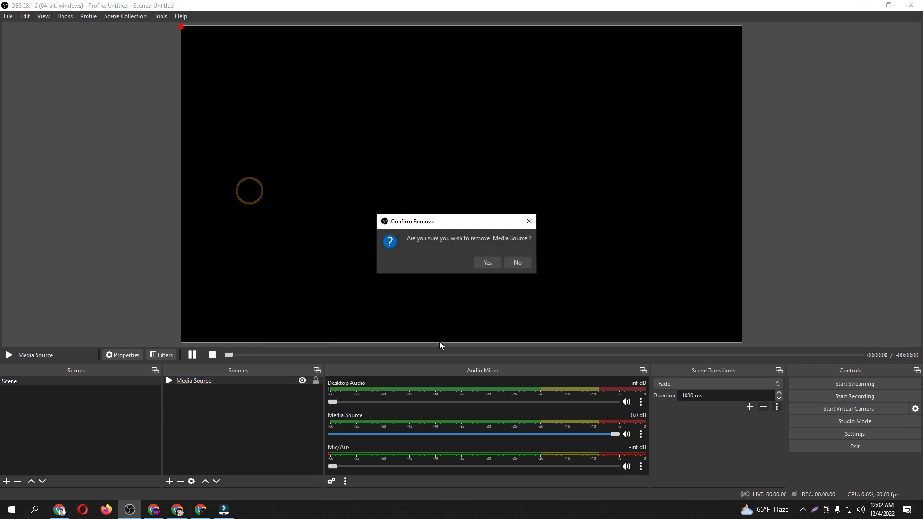
click(489, 262)
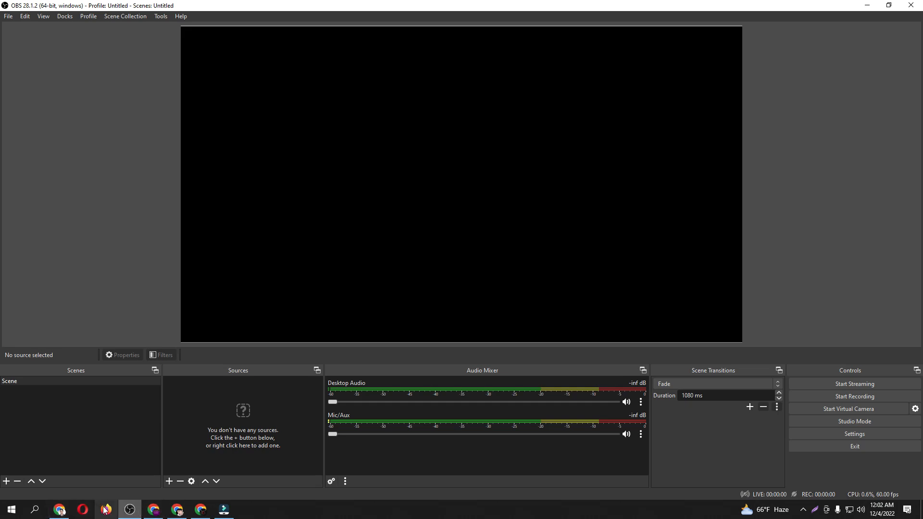
Switch to Chrome and search Google for "football live match" in a new tab.
click(58, 510)
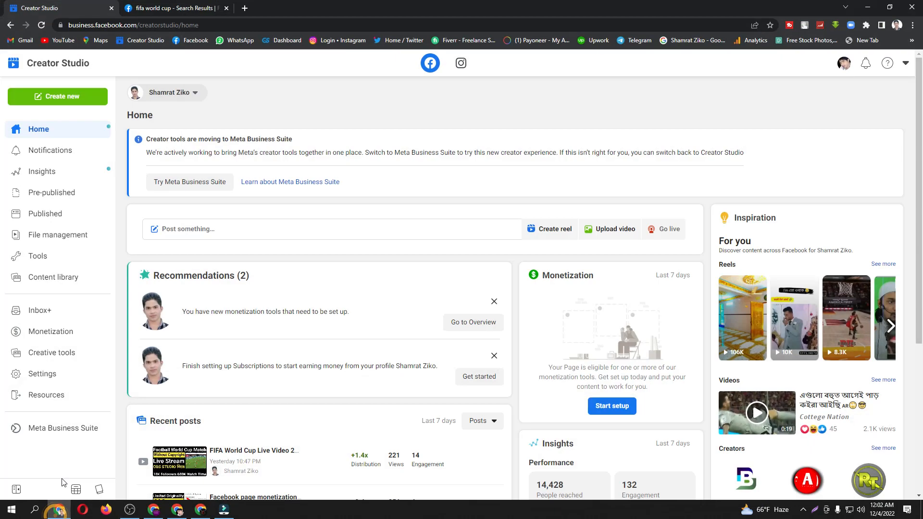
click(244, 9)
click(227, 20)
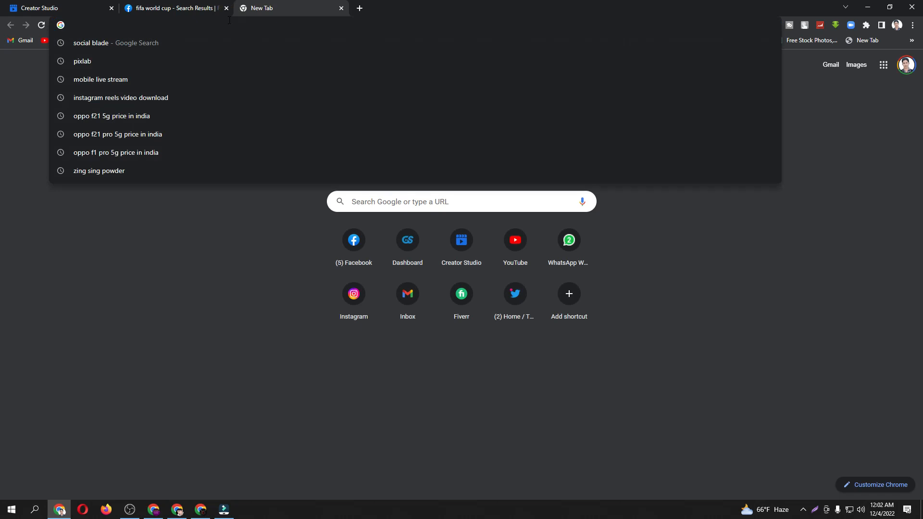
text(f)
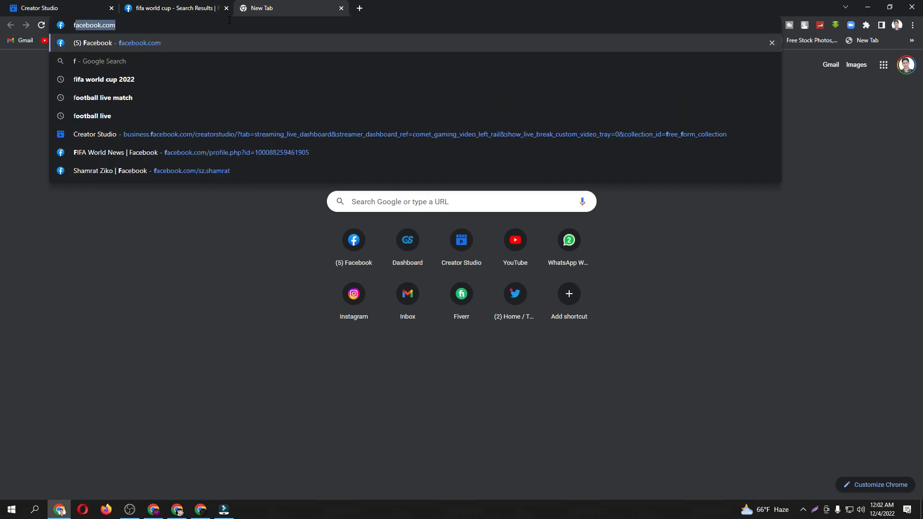
text(oo)
click(194, 62)
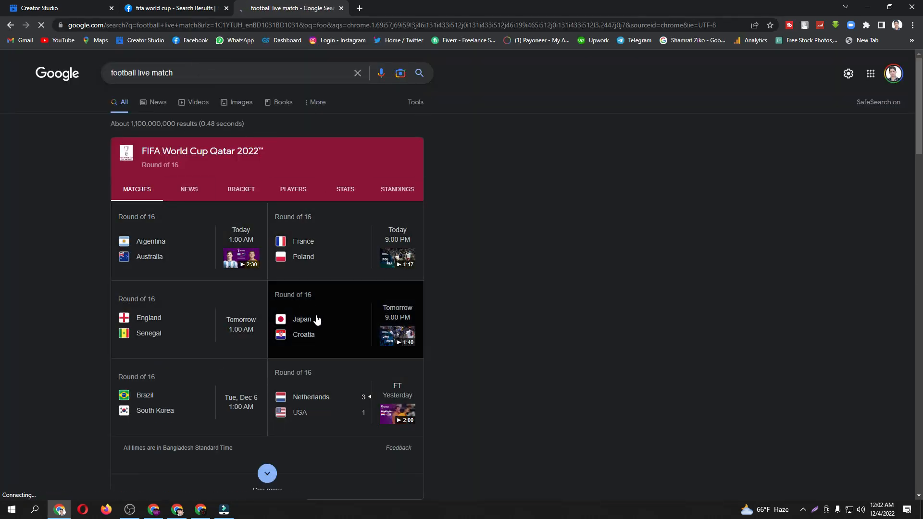
Open the Goal.com live football scores result and look through its list of today's matches.
scroll(315, 308, down, 9)
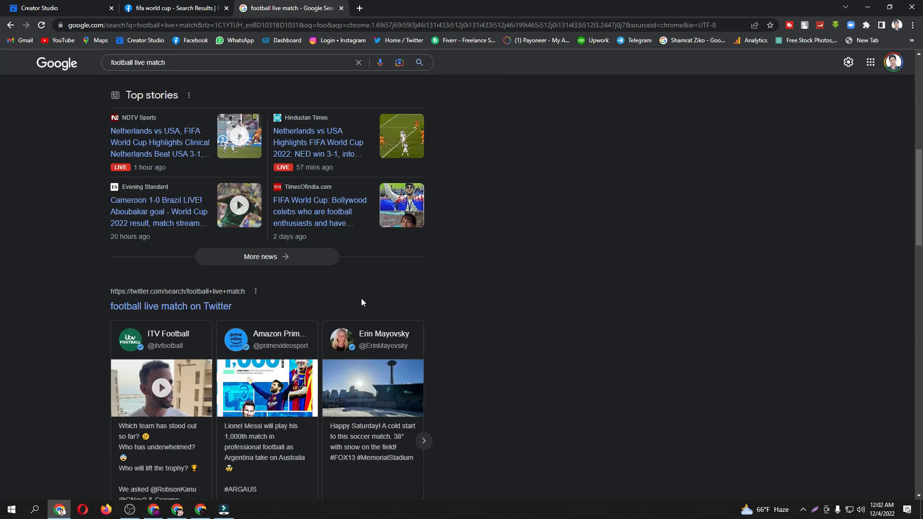
scroll(519, 335, down, 5)
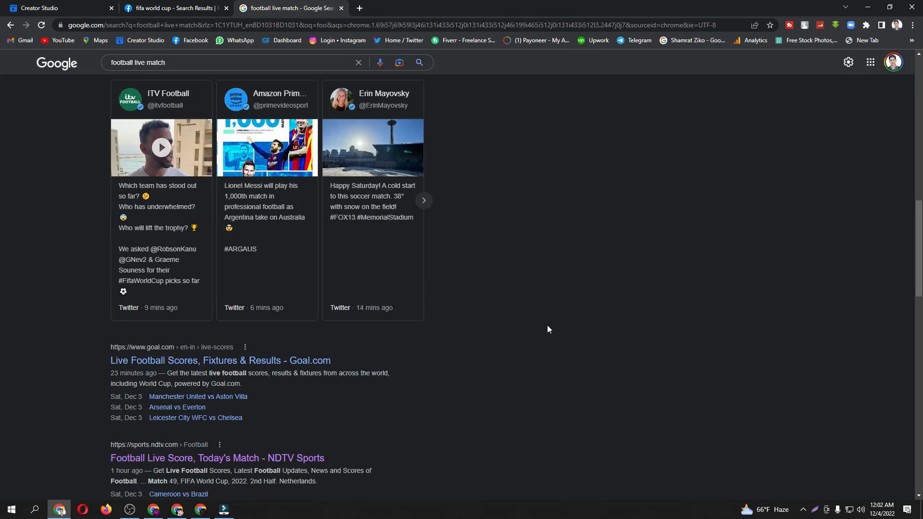
click(242, 362)
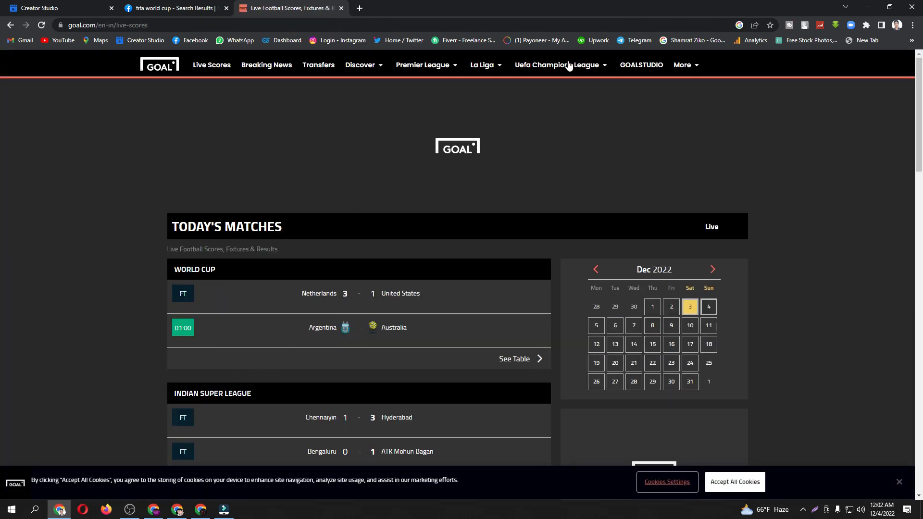
scroll(384, 341, down, 8)
scroll(412, 367, up, 8)
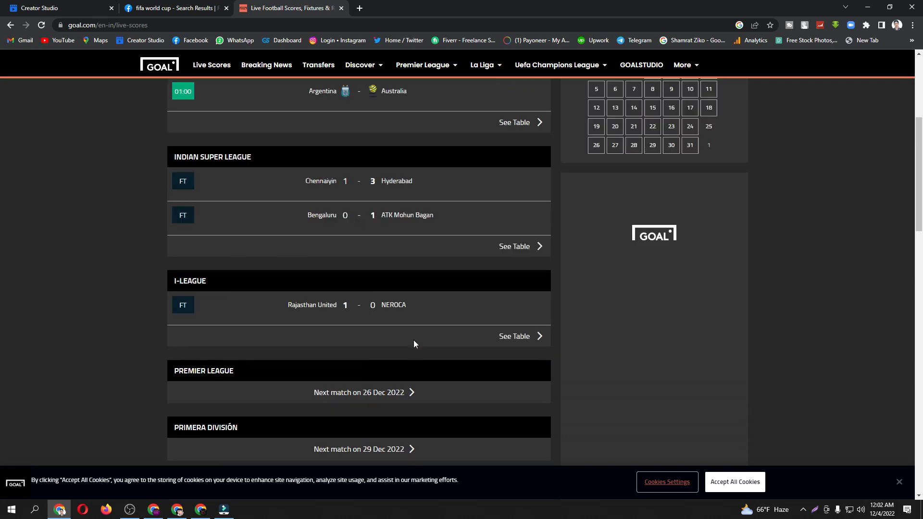
click(208, 66)
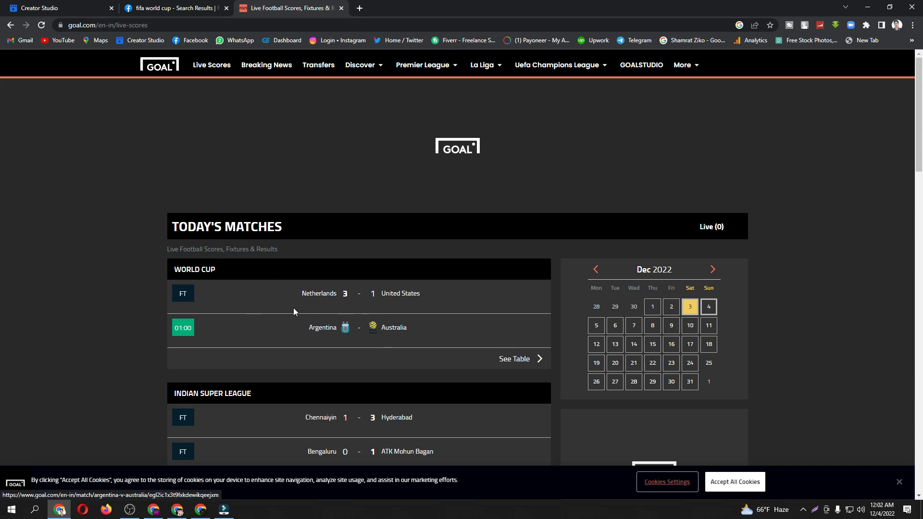
Copy the web address of the Goal.com live scores page.
click(159, 26)
key(ctrl+c)
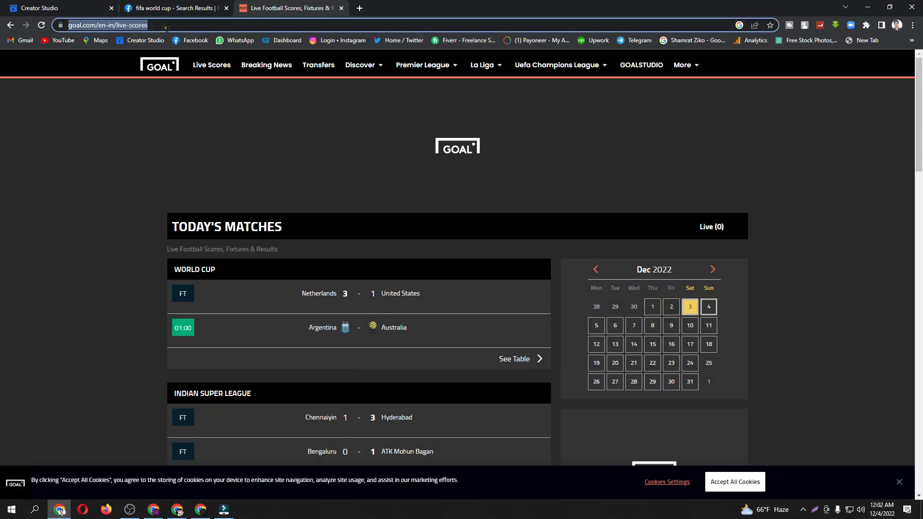
right_click(131, 27)
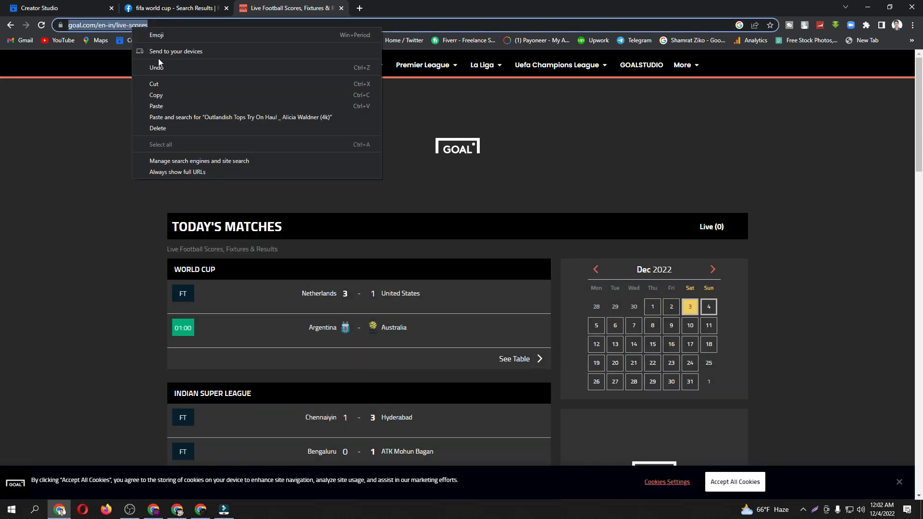
click(158, 94)
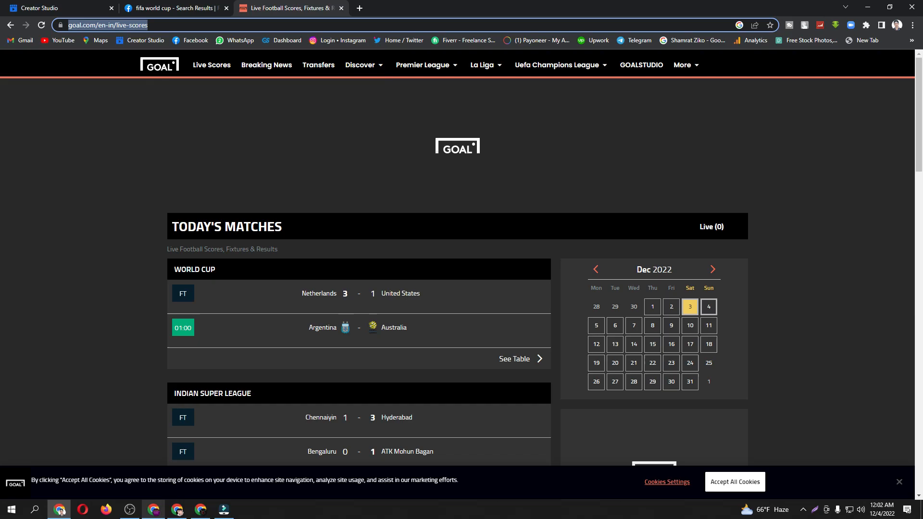
Switch to OBS Studio and add a new Browser source with its default name to the scene.
click(130, 510)
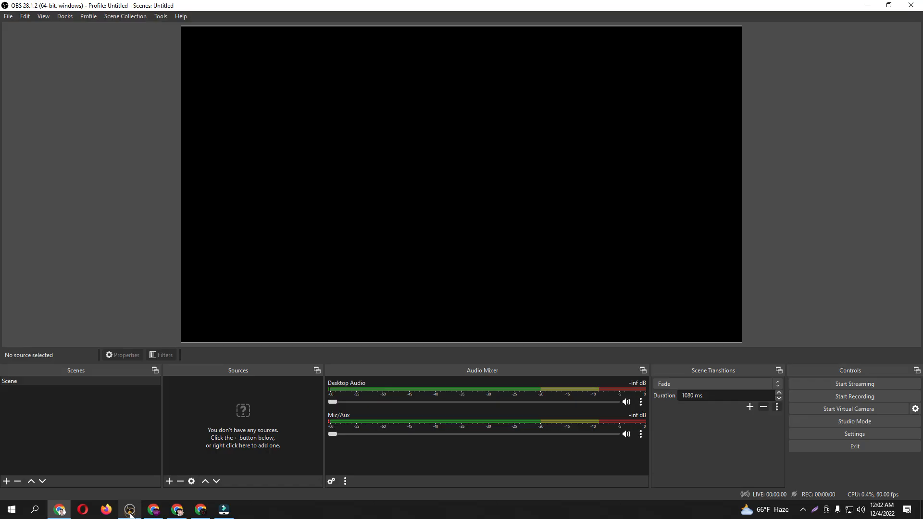
click(169, 481)
click(227, 339)
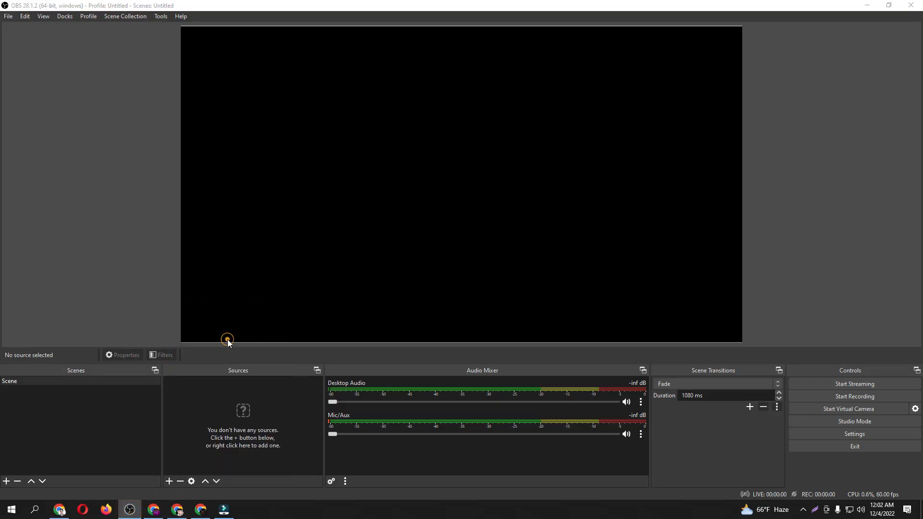
click(488, 315)
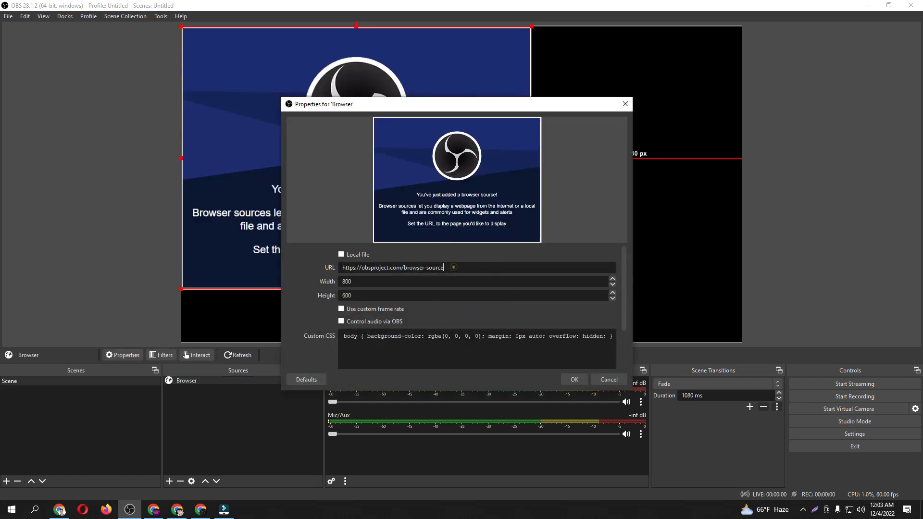
triple_click(453, 267)
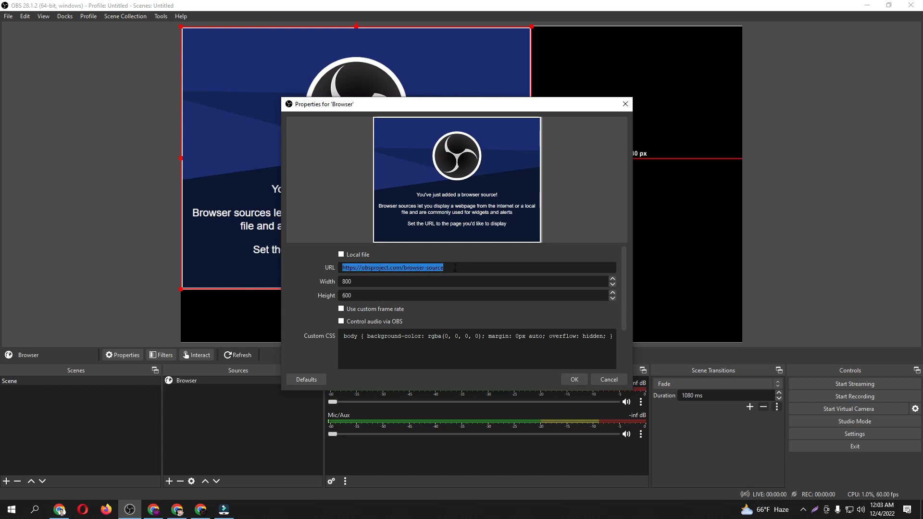
key(ctrl+v)
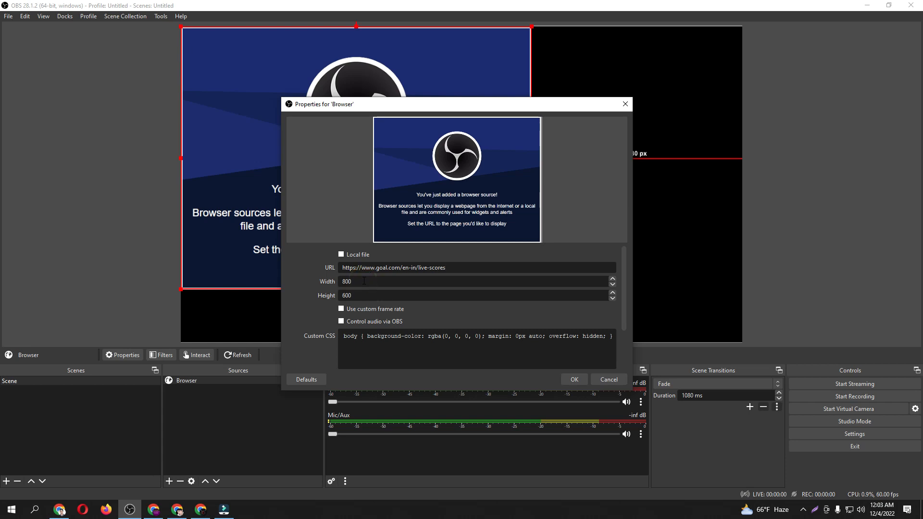
click(570, 379)
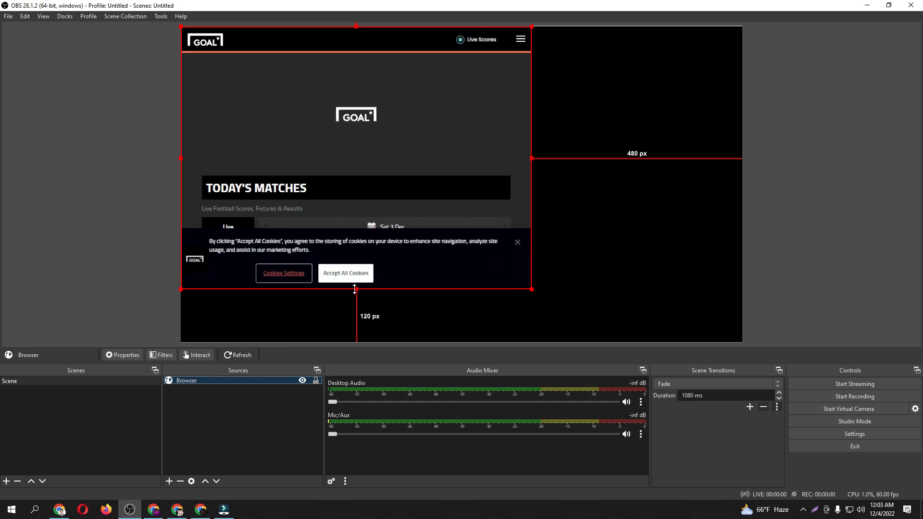
Crop the Browser source's bottom and right edges, then enlarge it to the full canvas height, leaving about 394 px free beside it.
drag(354, 289, 377, 201)
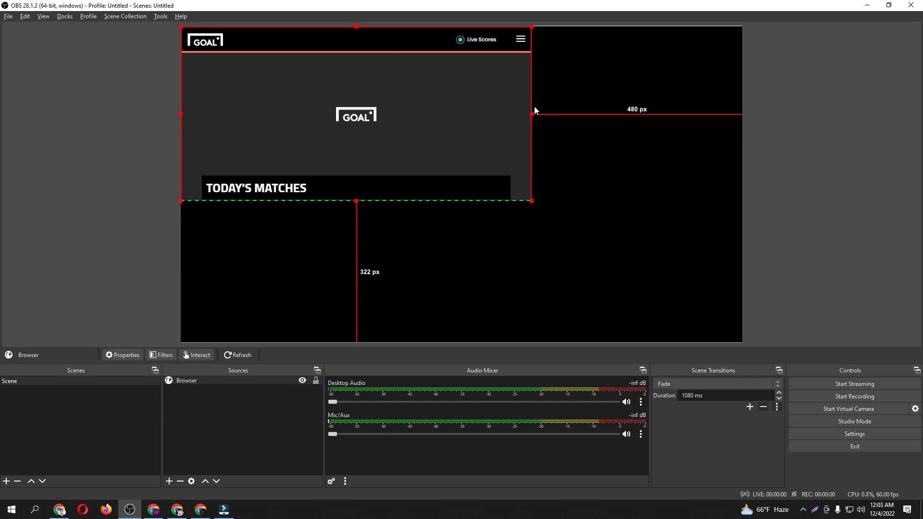
drag(532, 114, 395, 114)
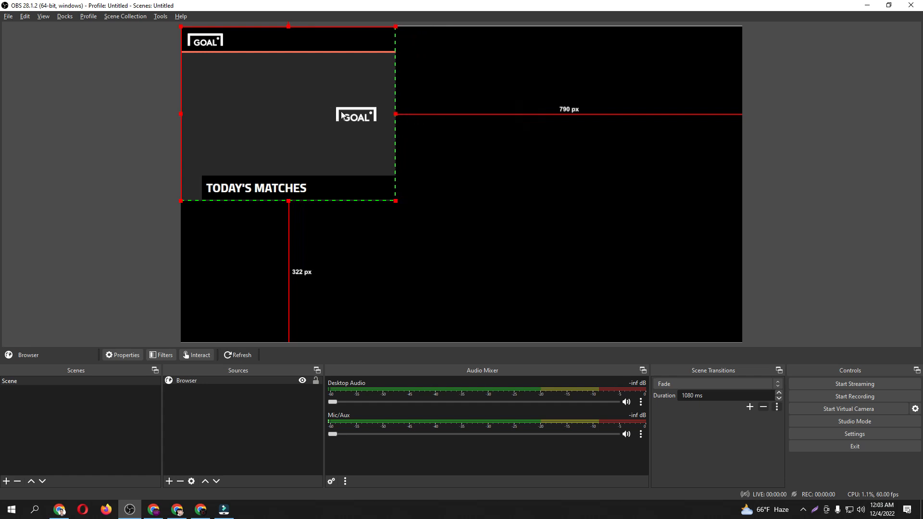
drag(395, 199, 562, 338)
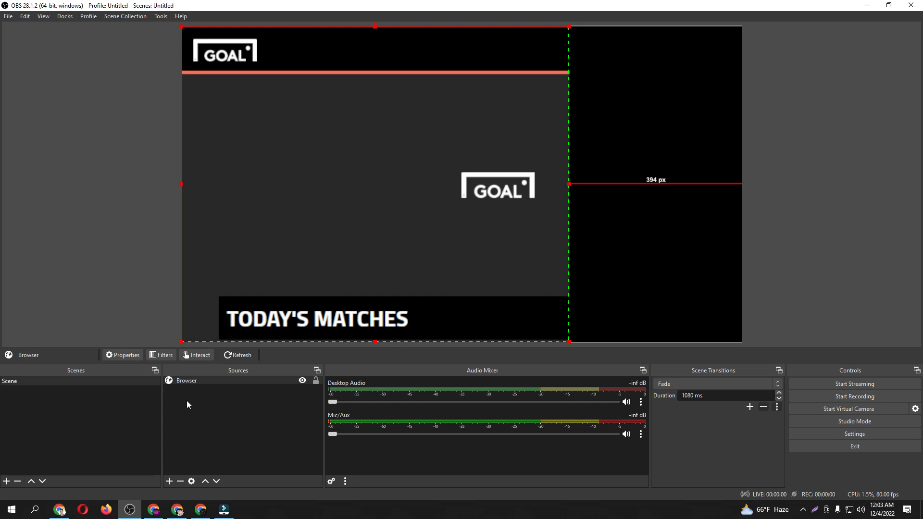
right_click(193, 382)
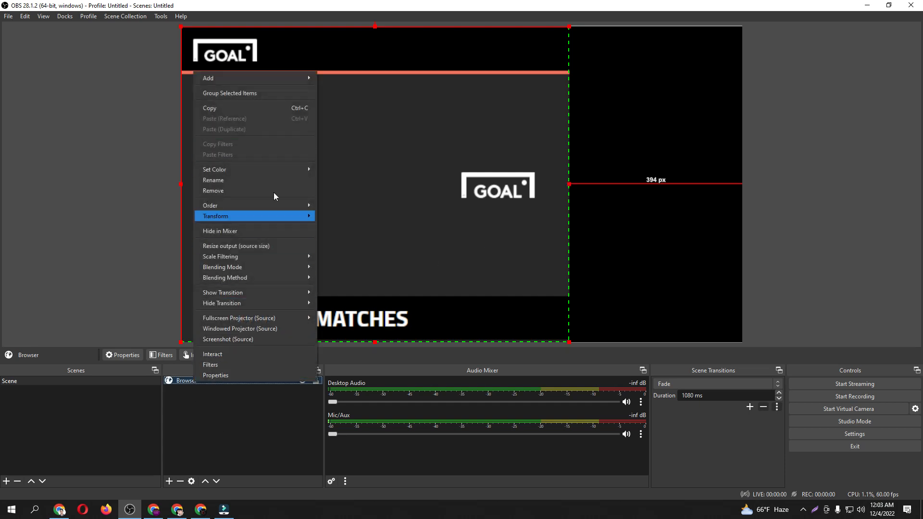
click(664, 269)
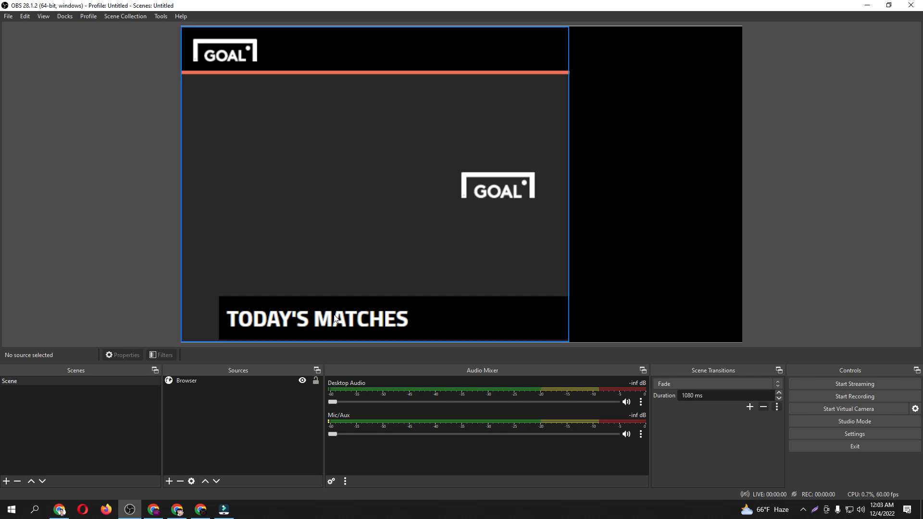
Add a new Text (GDI+) source with its default name and the text "like".
click(169, 481)
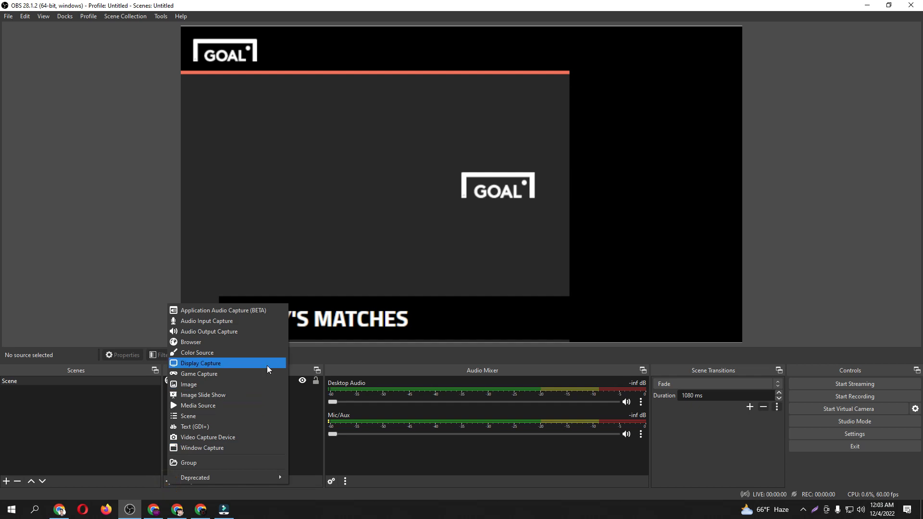
click(224, 427)
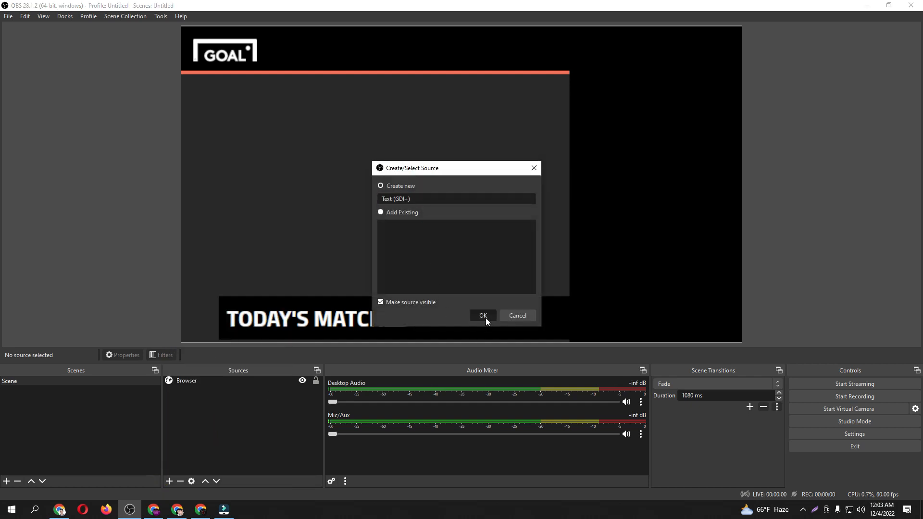
click(485, 317)
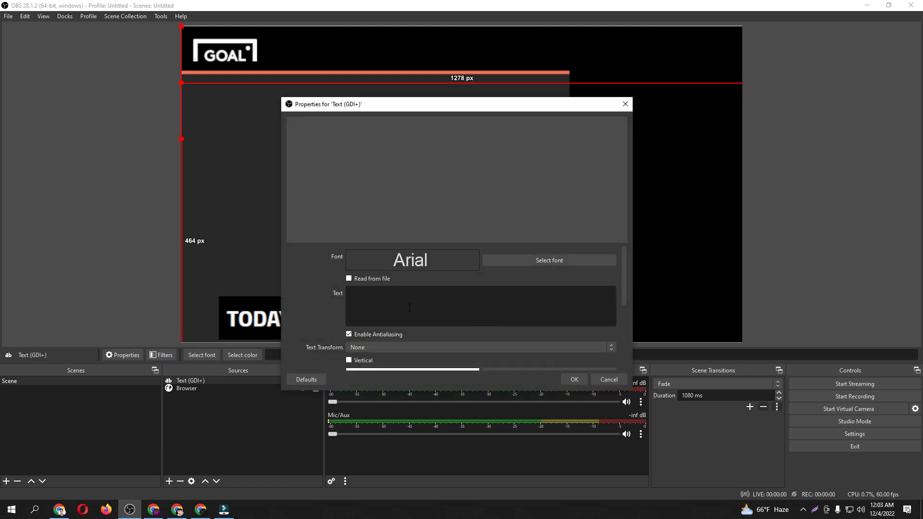
text(like)
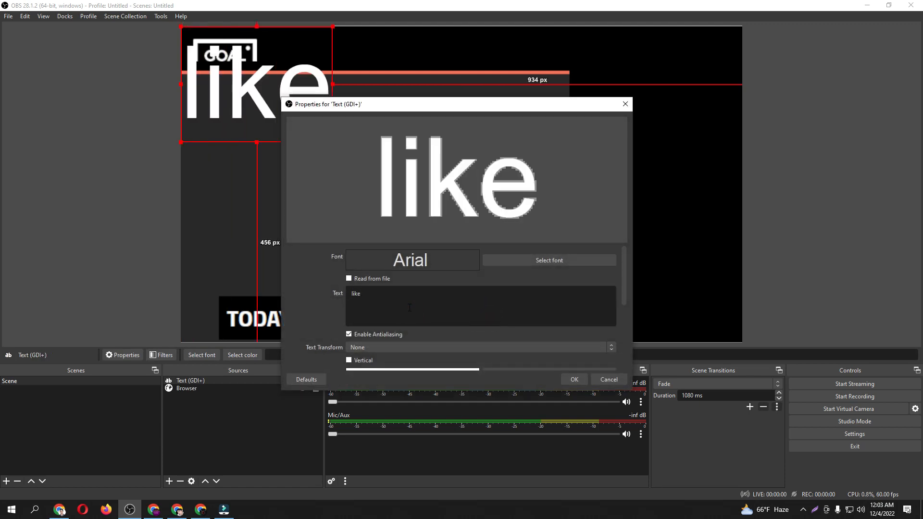
click(579, 379)
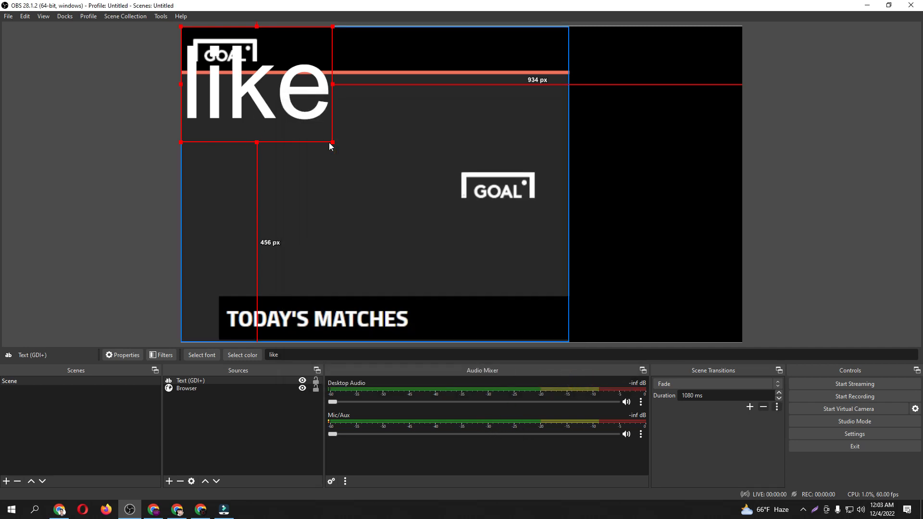
Flatten and widen the "like" text and place it at the canvas's lower edge, about 621 px below the top and 411 px from the right.
click(333, 143)
drag(257, 142, 359, 315)
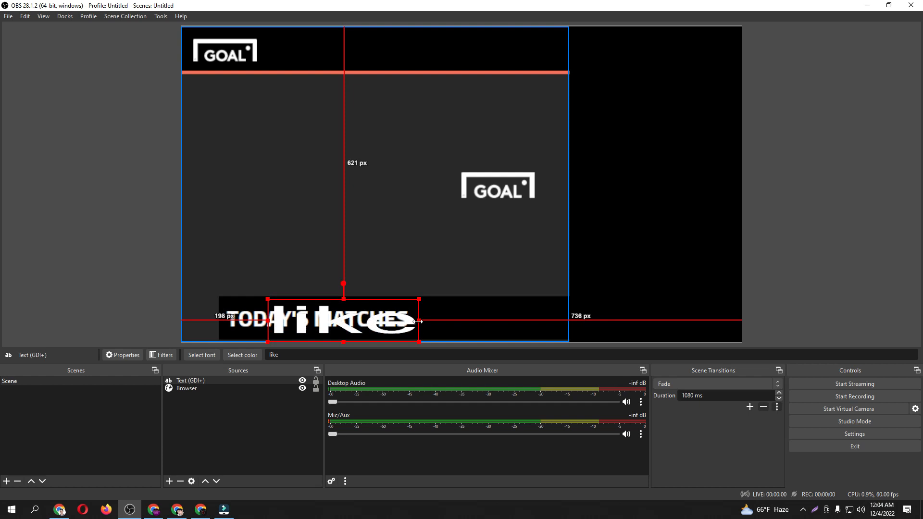
drag(418, 322, 527, 331)
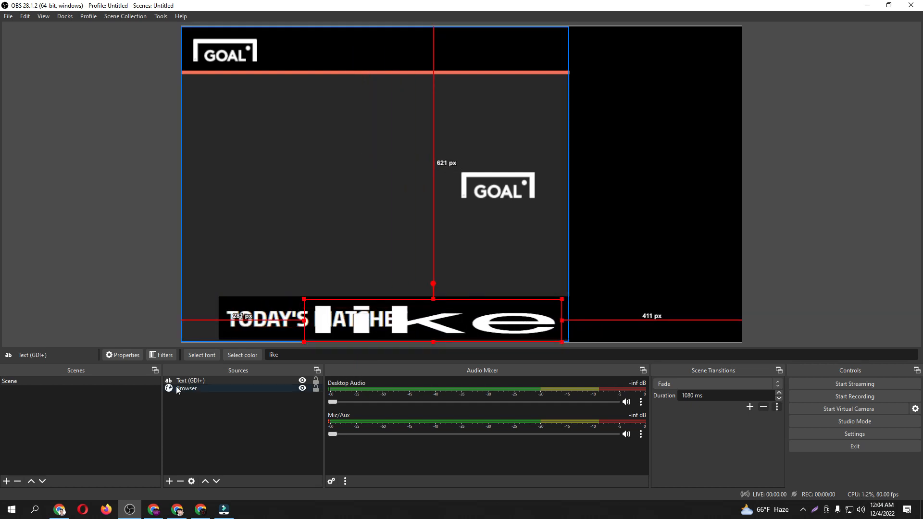
click(136, 355)
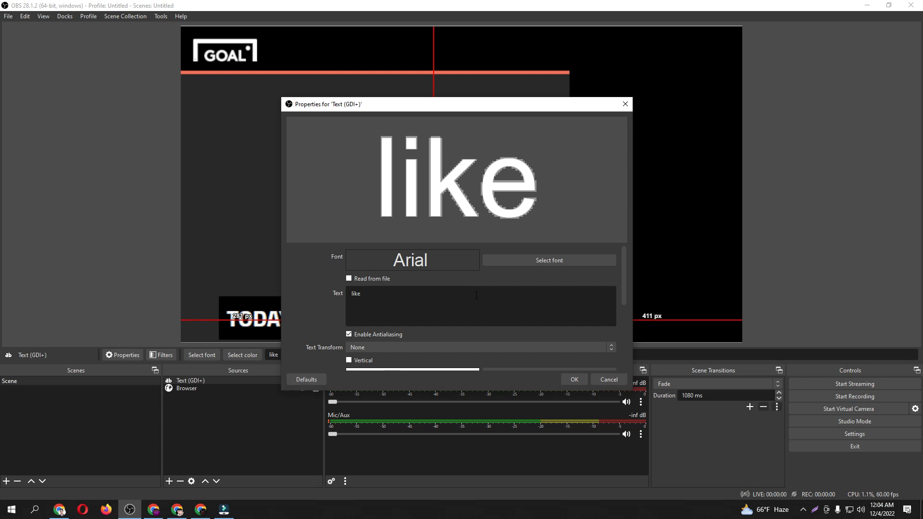
click(575, 380)
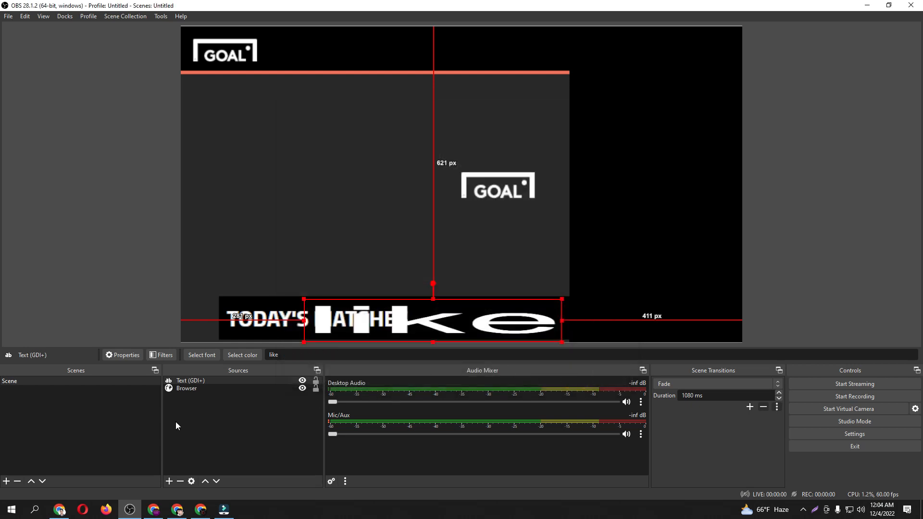
Add a Scroll effect filter with its default name to the Text (GDI+) source.
right_click(185, 381)
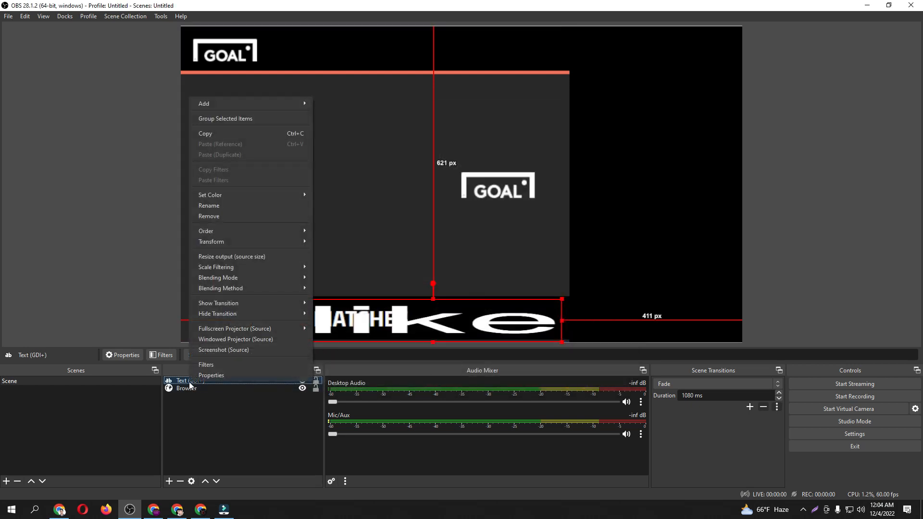
click(217, 368)
click(260, 415)
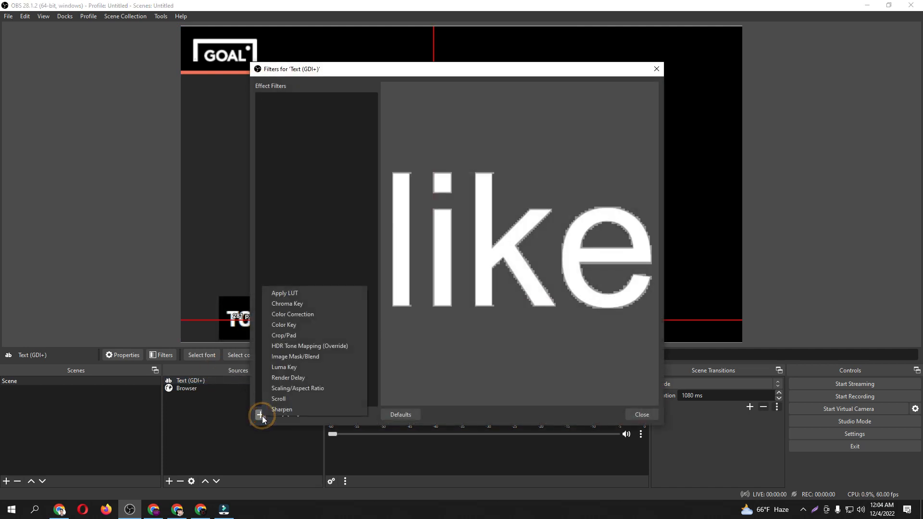
click(282, 400)
click(433, 261)
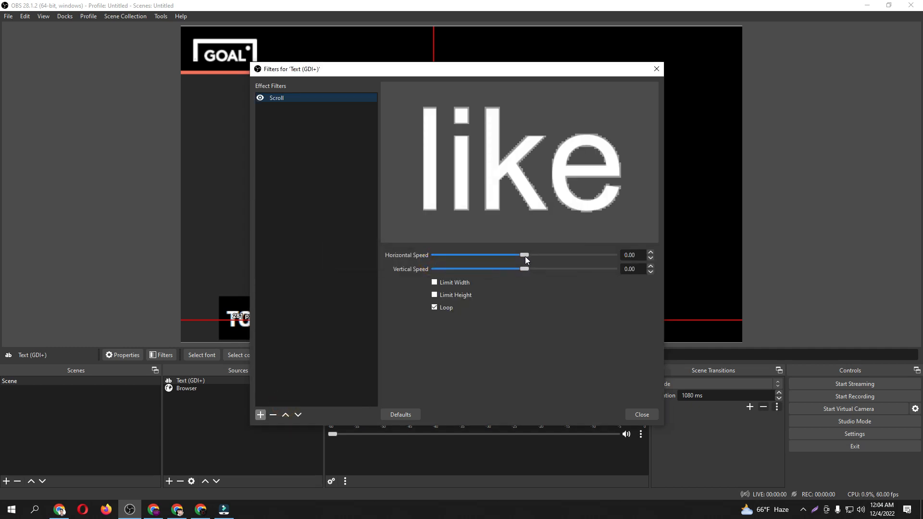
Set the Scroll filter's horizontal speed to -97 and close the filter settings.
drag(525, 255, 508, 256)
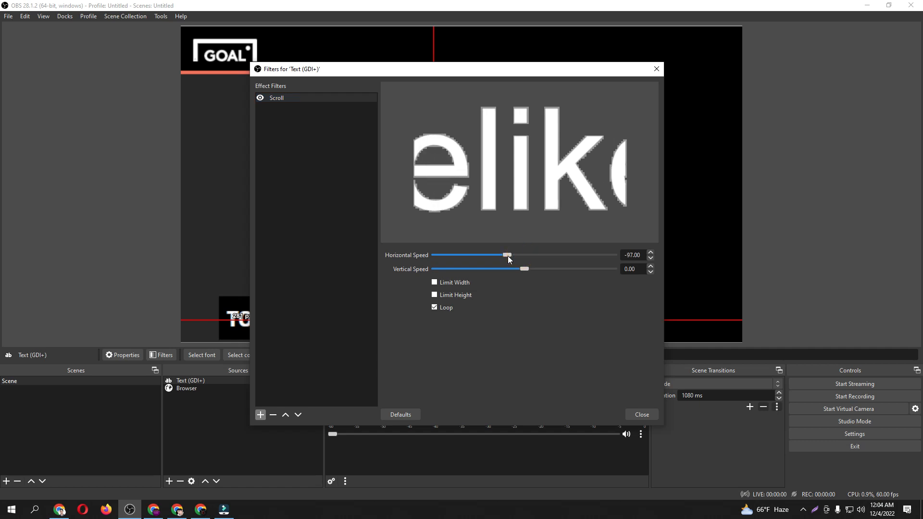
click(641, 415)
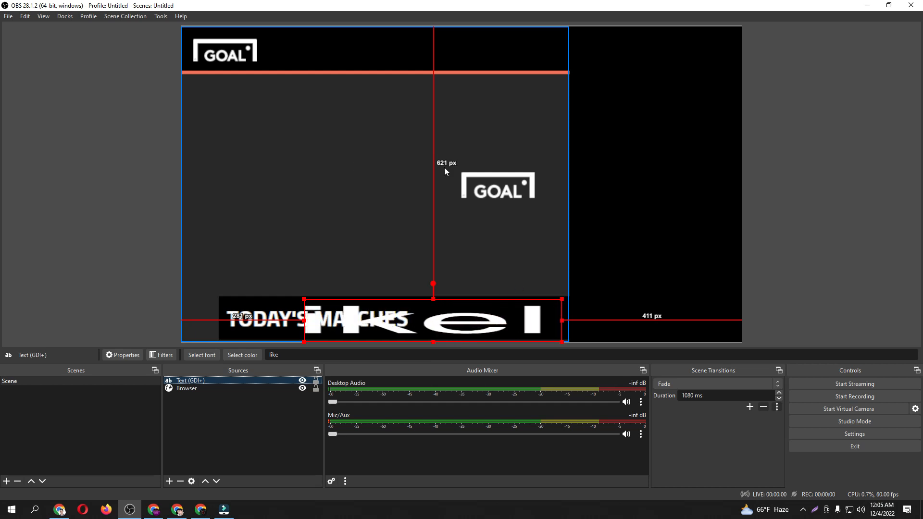
Add an Audio Output Capture source with its default name, keeping the Default device.
click(169, 482)
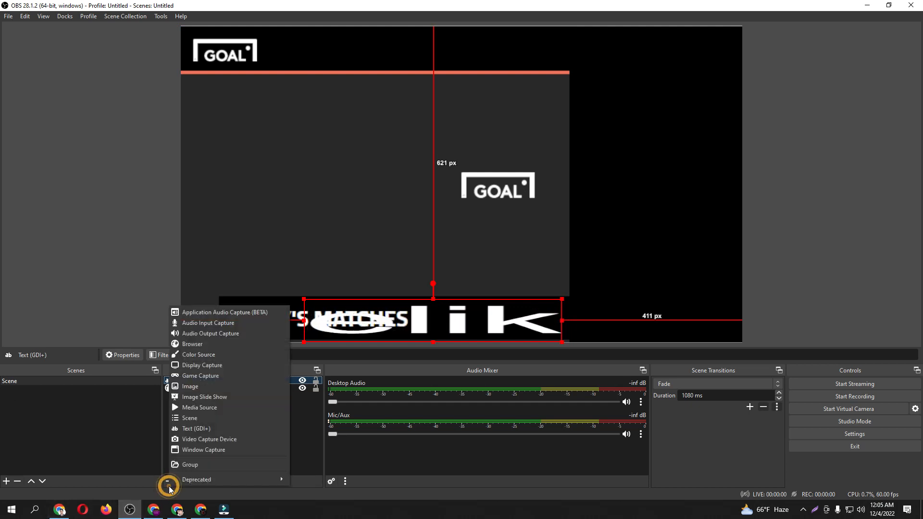
click(219, 334)
click(481, 317)
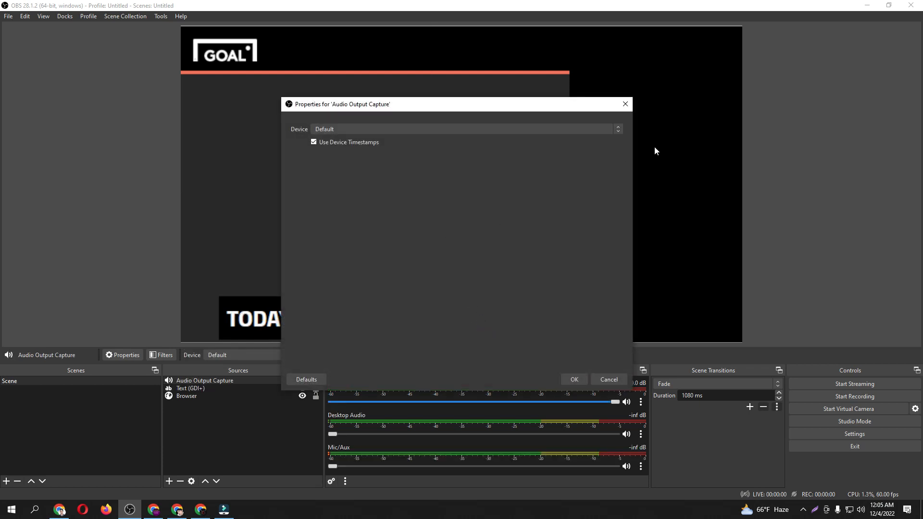
click(617, 134)
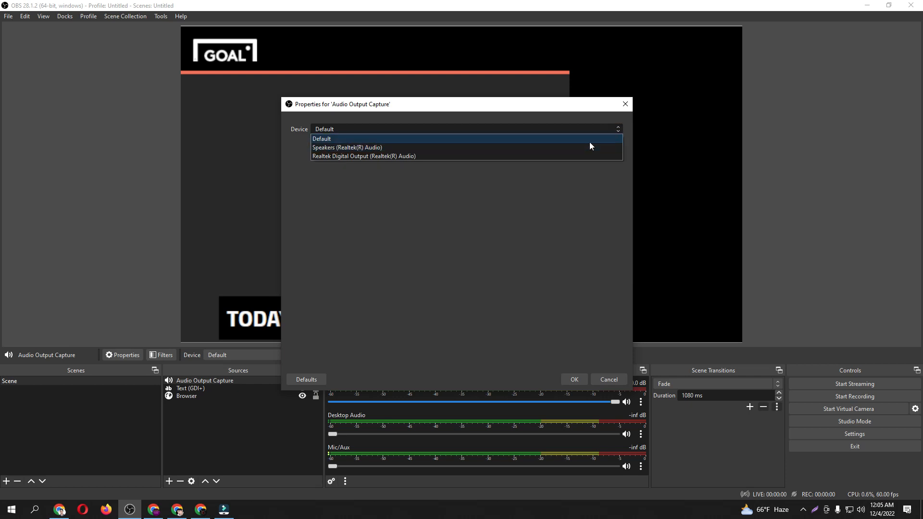
click(620, 131)
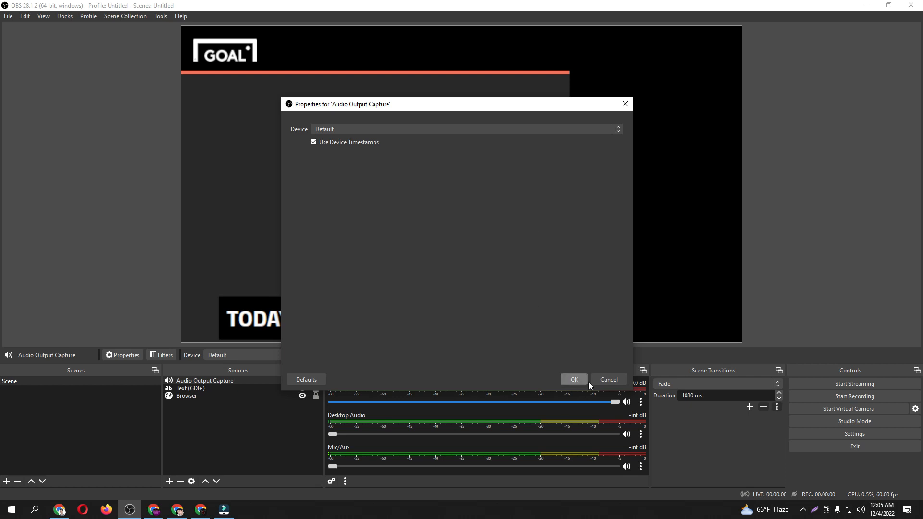
click(609, 380)
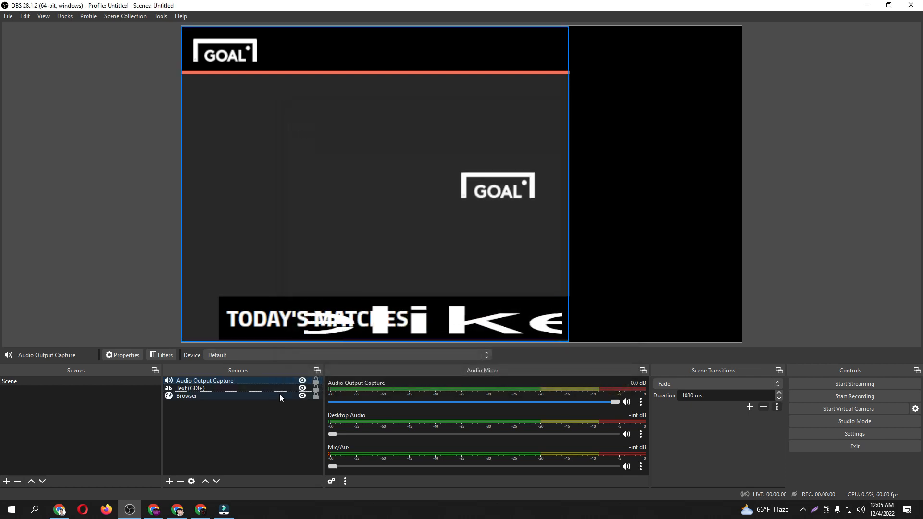
click(169, 481)
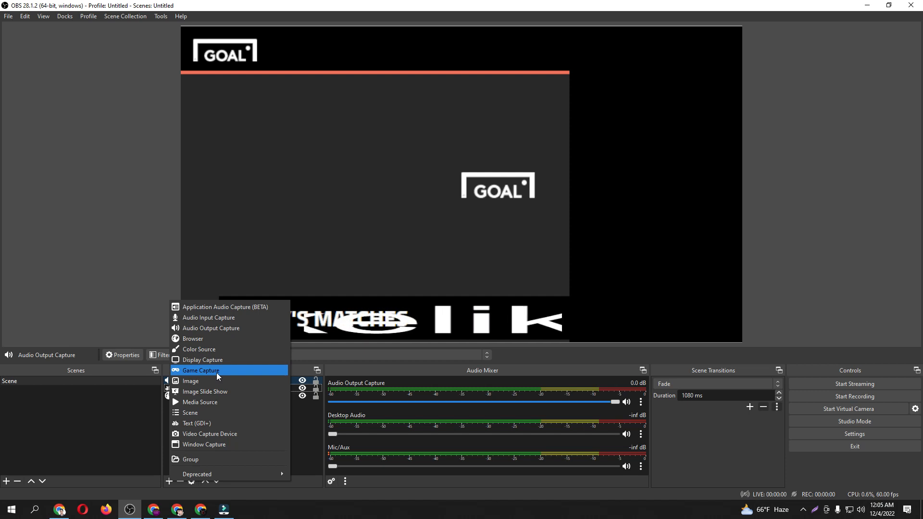
click(520, 226)
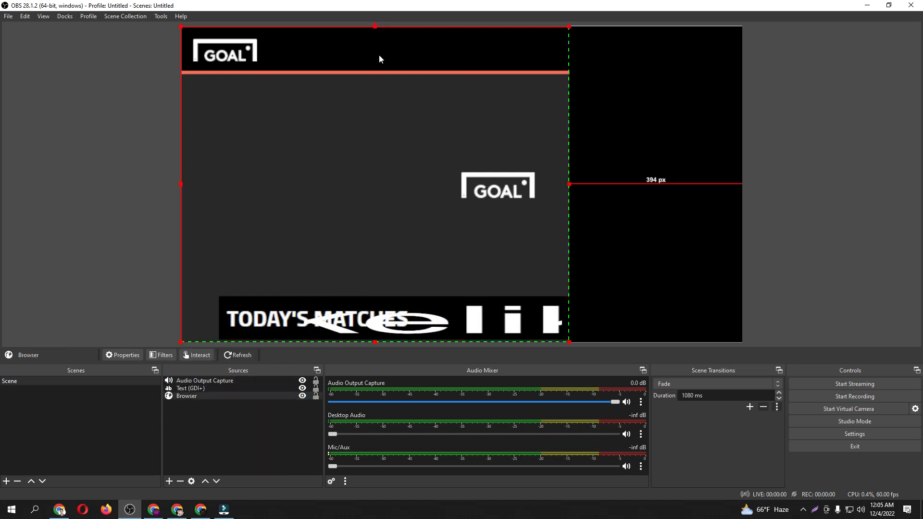
Add a Color Source with its default name and set its color to dark blue #00007f.
click(169, 482)
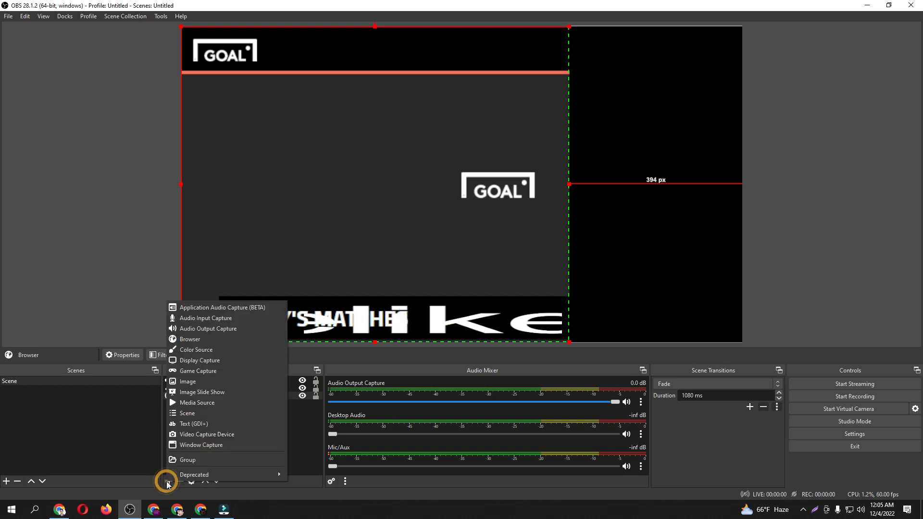
click(205, 350)
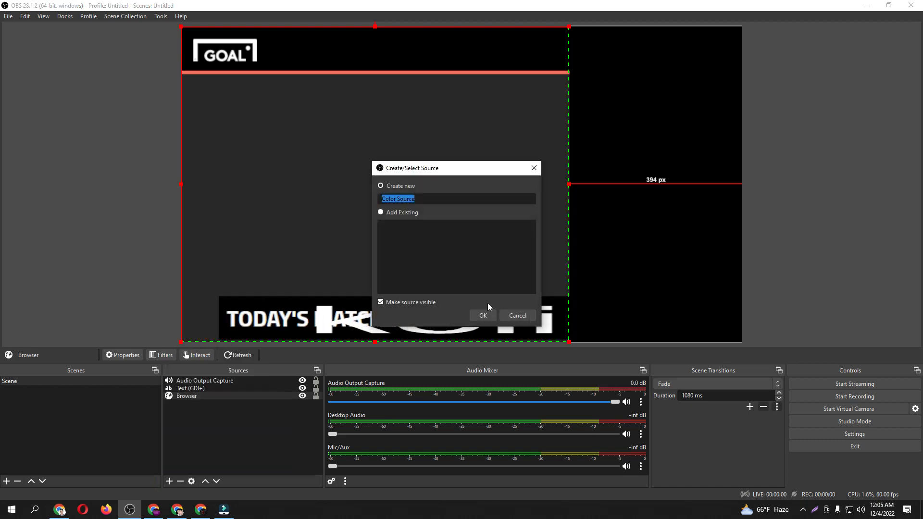
click(480, 316)
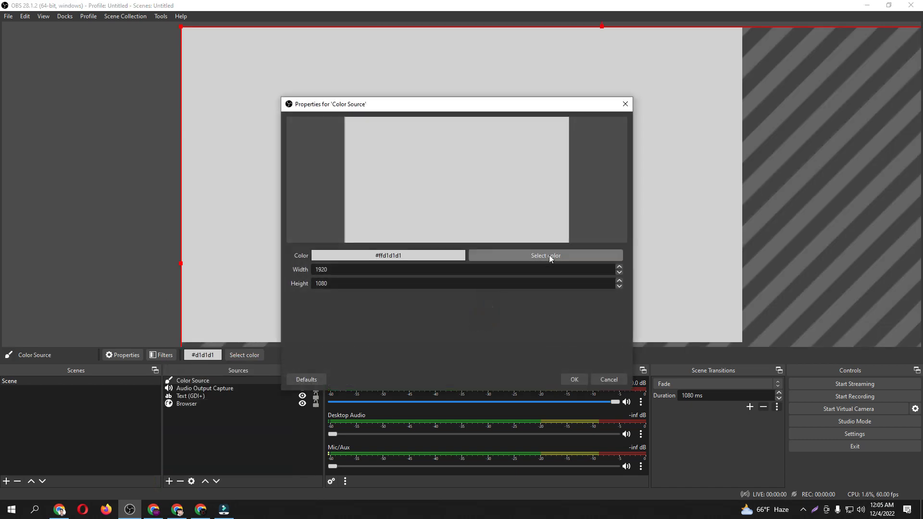
click(549, 255)
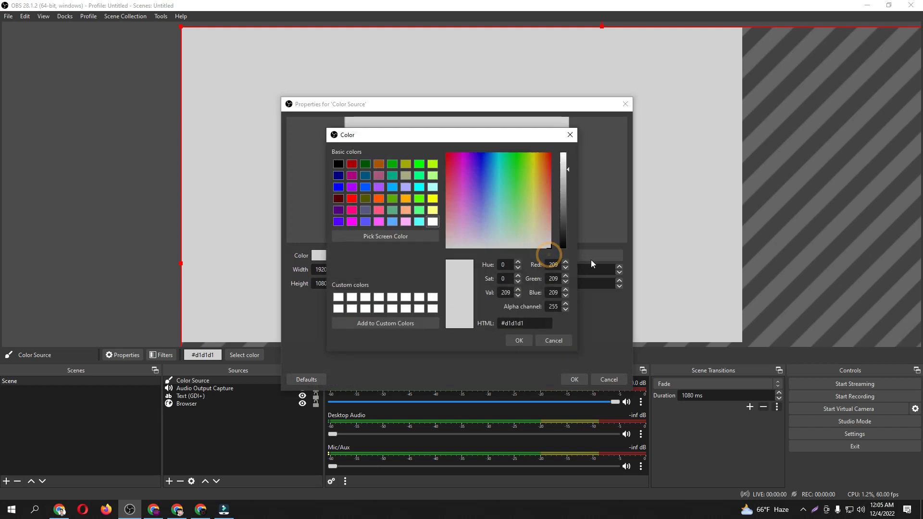
click(341, 177)
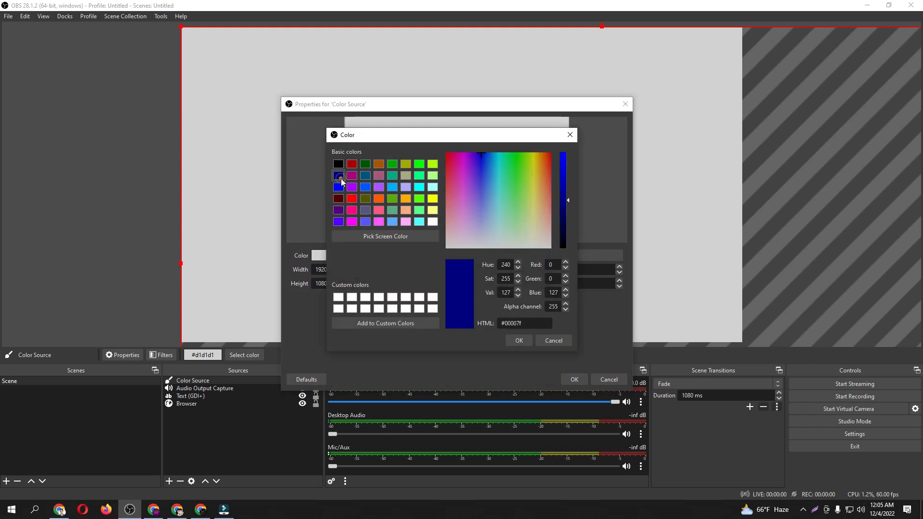
click(523, 340)
click(585, 382)
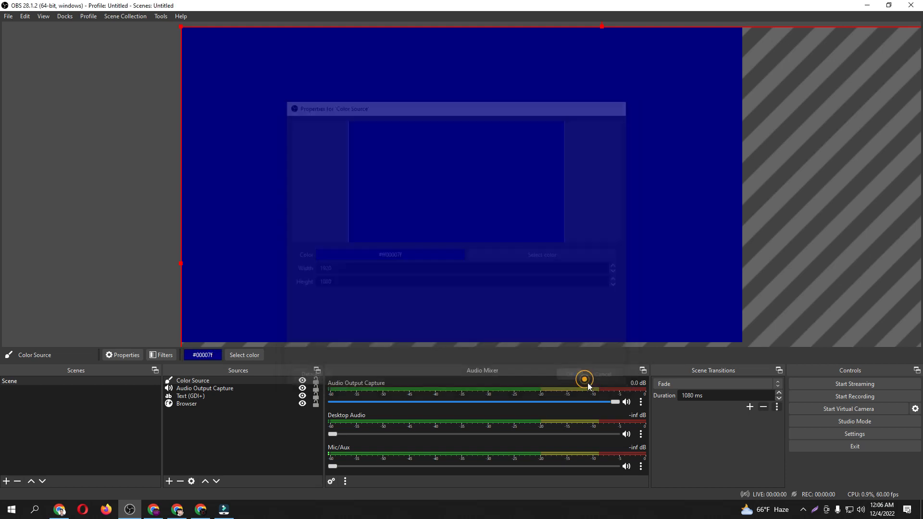
Shape the color source into a full-width band at the canvas top with about 568 px below, and place the text about 388 px from the right.
drag(651, 296, 496, 33)
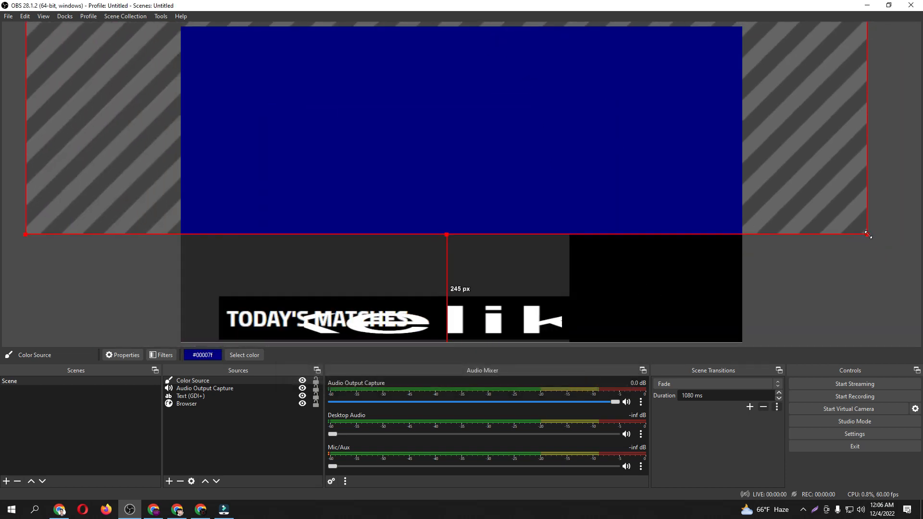
drag(868, 235, 583, 74)
drag(463, 53, 664, 307)
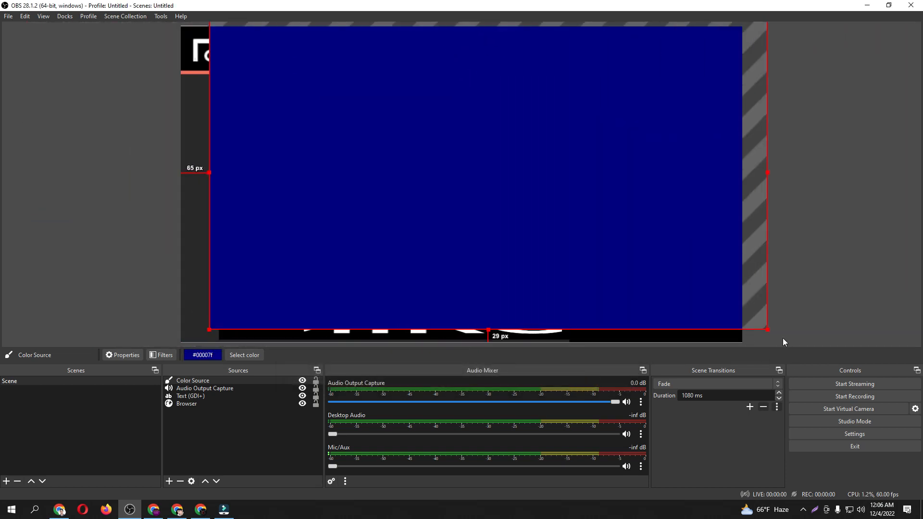
drag(768, 330, 502, 155)
drag(425, 139, 471, 217)
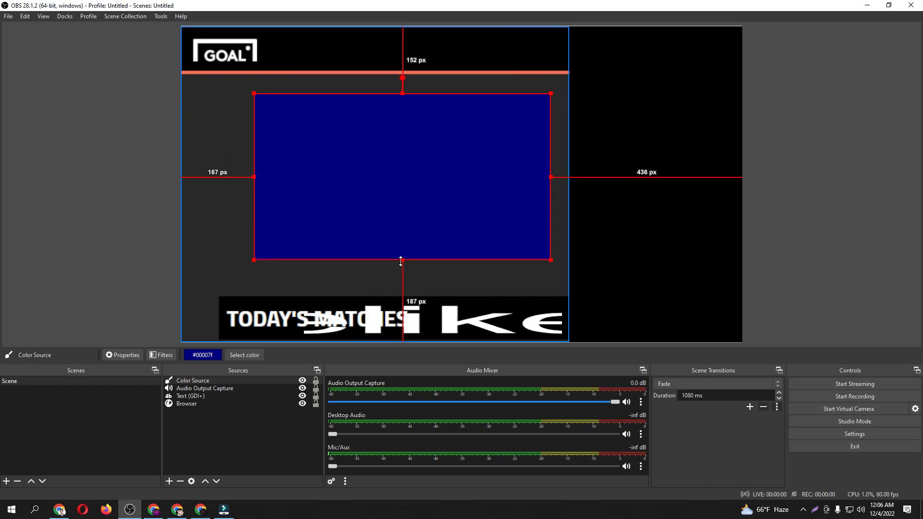
drag(403, 260, 365, 75)
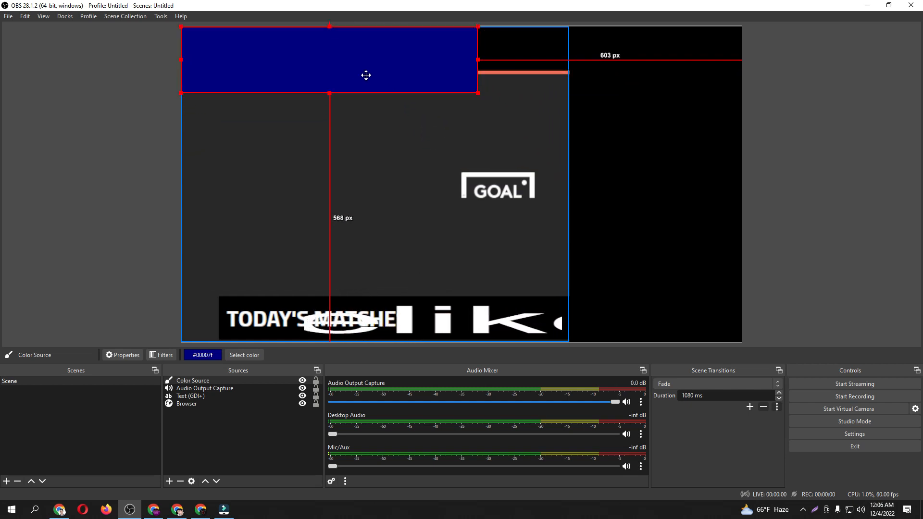
drag(479, 59, 739, 88)
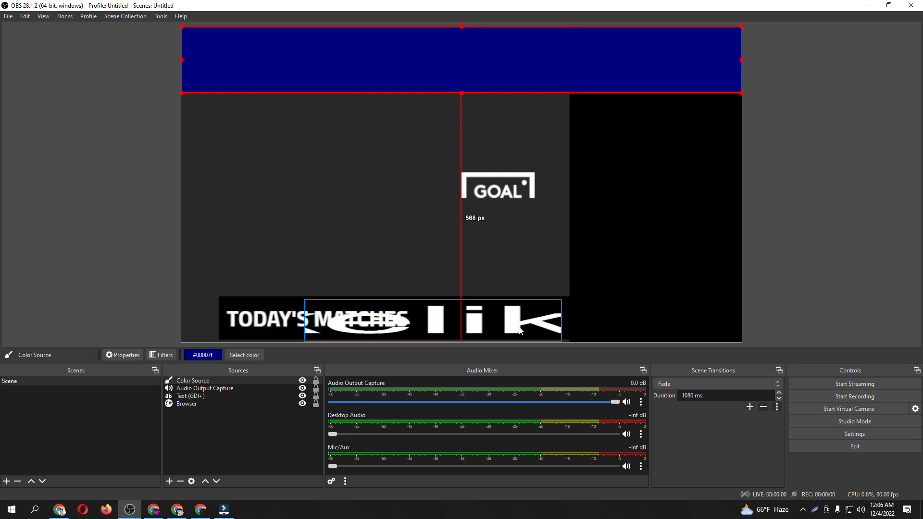
mouse_move(519, 322)
mouse_down()
mouse_move(520, 62)
mouse_move(556, 385)
mouse_move(529, 331)
mouse_up()
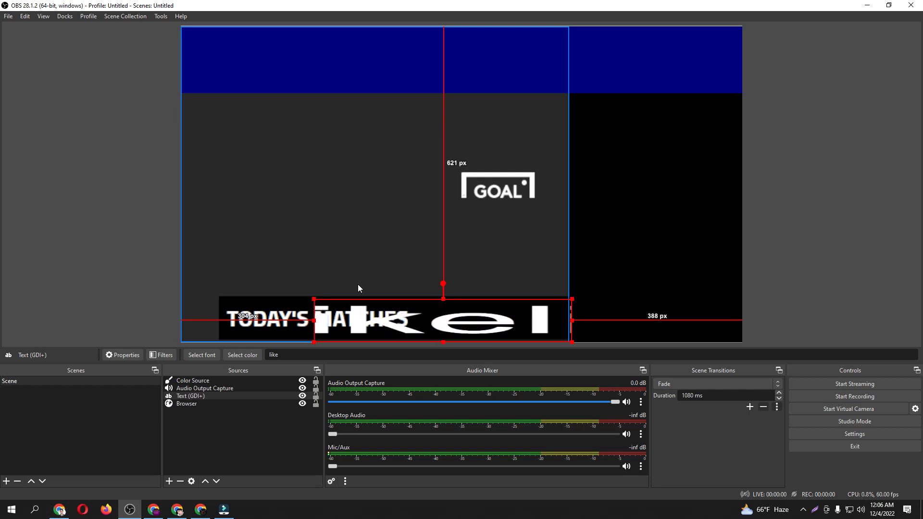
Switch to Chrome and open the live stream setup from the Creator Studio live dashboard.
click(60, 510)
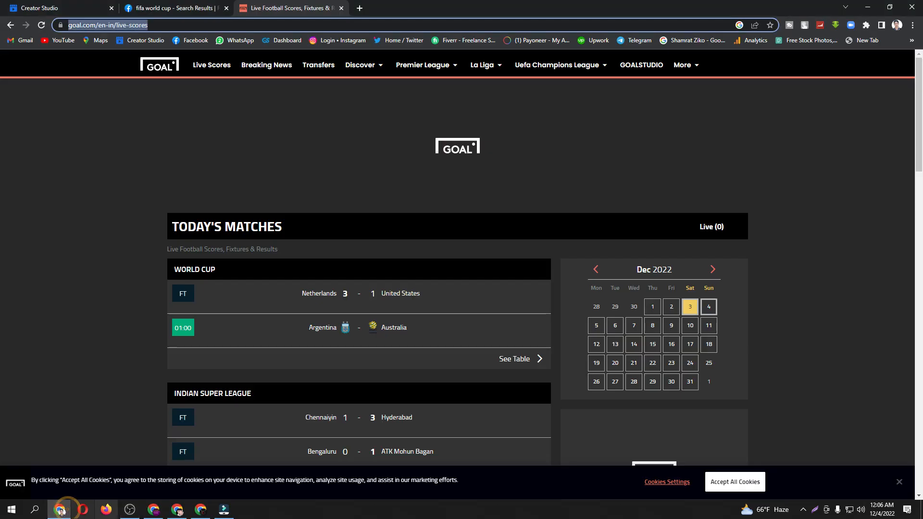
click(61, 510)
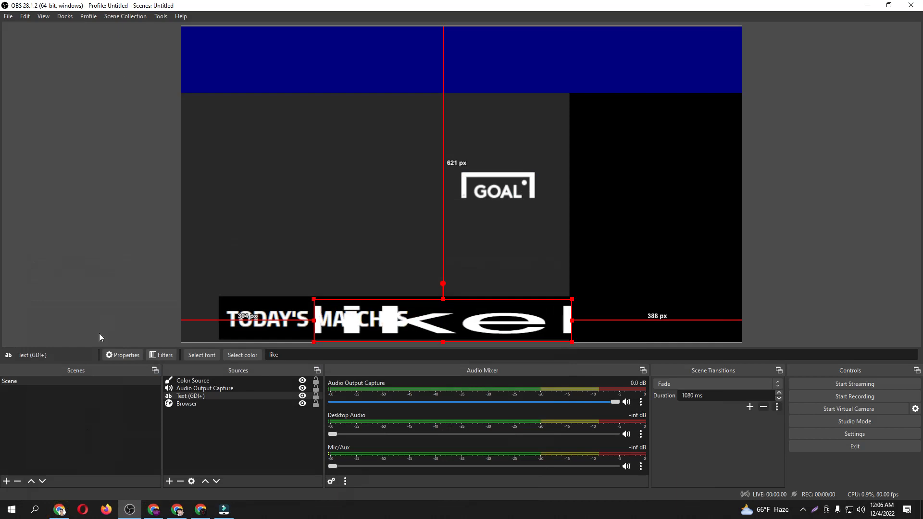
click(60, 509)
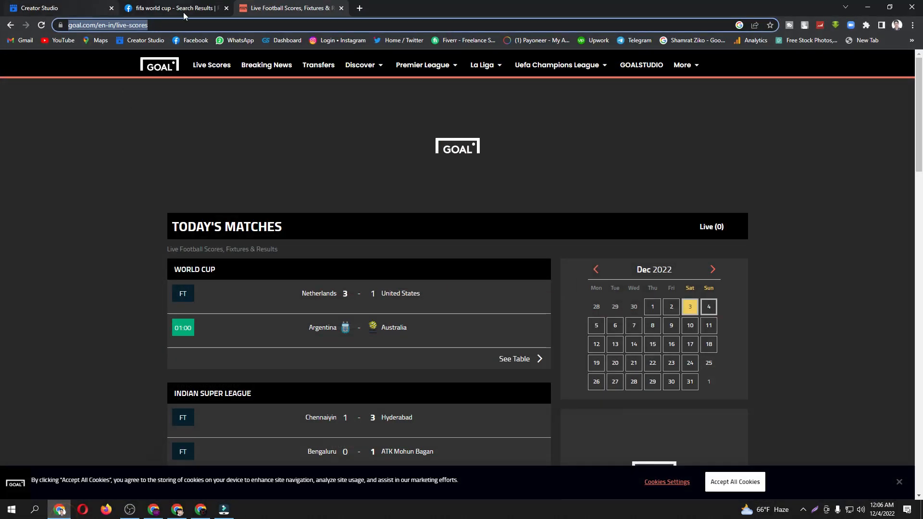
click(169, 7)
click(98, 7)
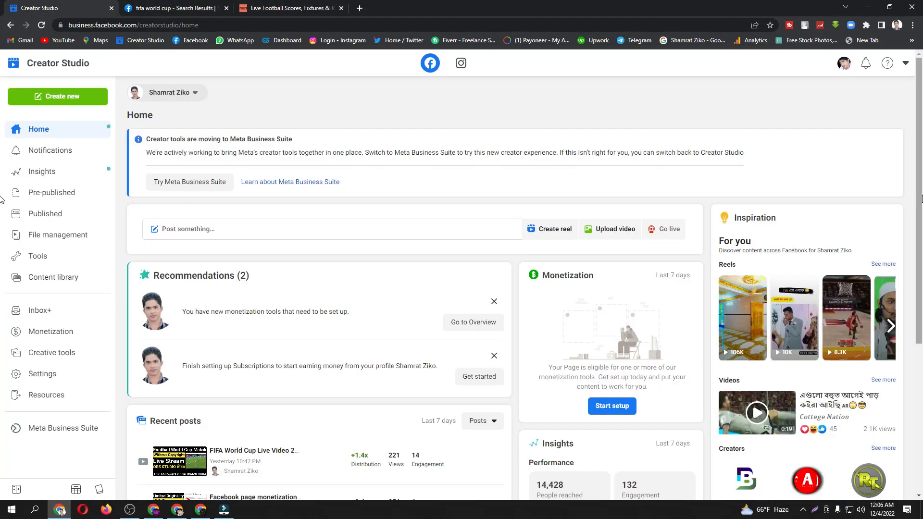
click(54, 355)
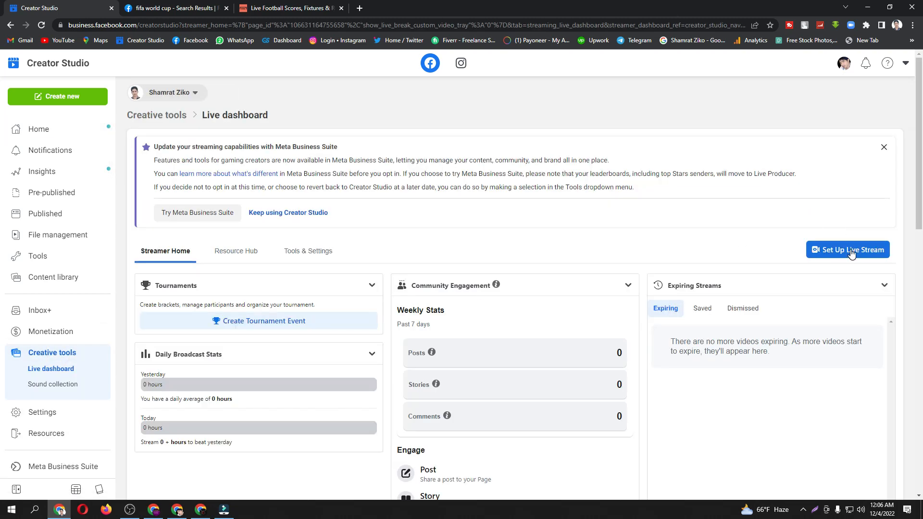
click(852, 251)
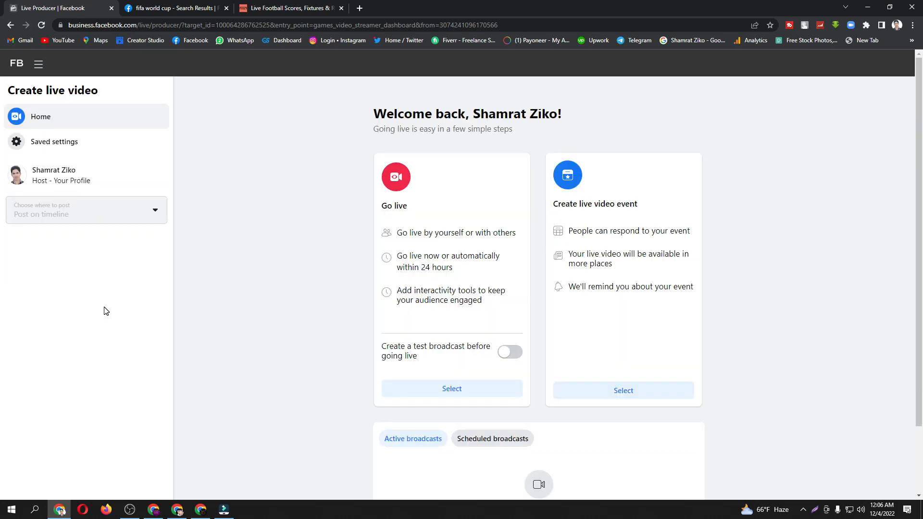
Choose to go live without a test broadcast and copy the stream key for the streaming software.
click(435, 390)
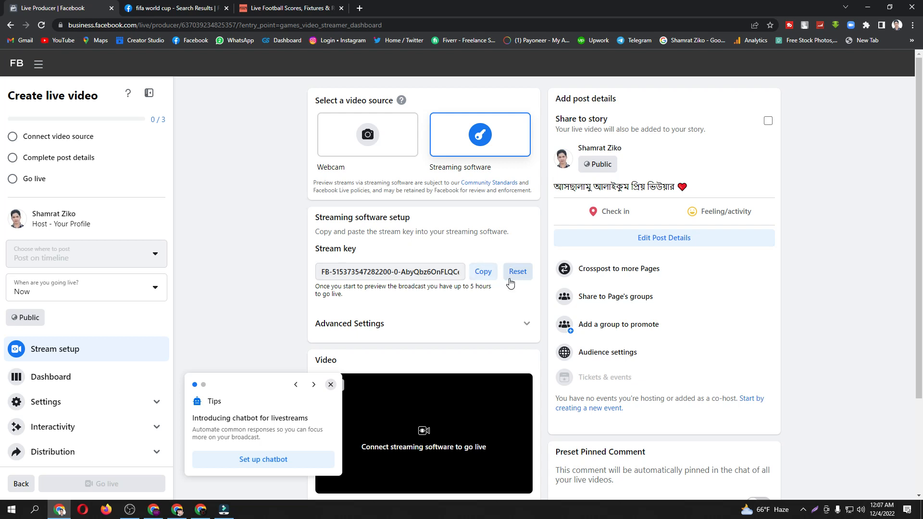
click(479, 273)
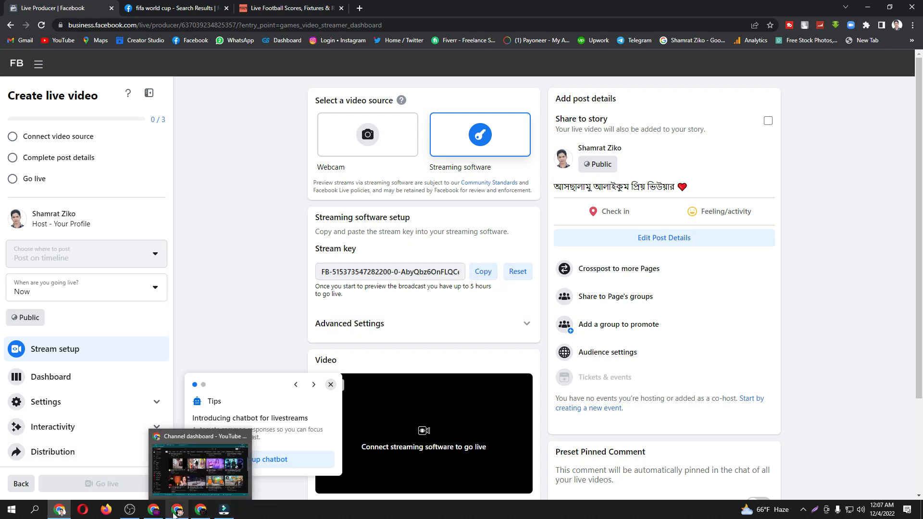
Switch to OBS Studio and choose Facebook Live as the service in the stream settings.
click(131, 510)
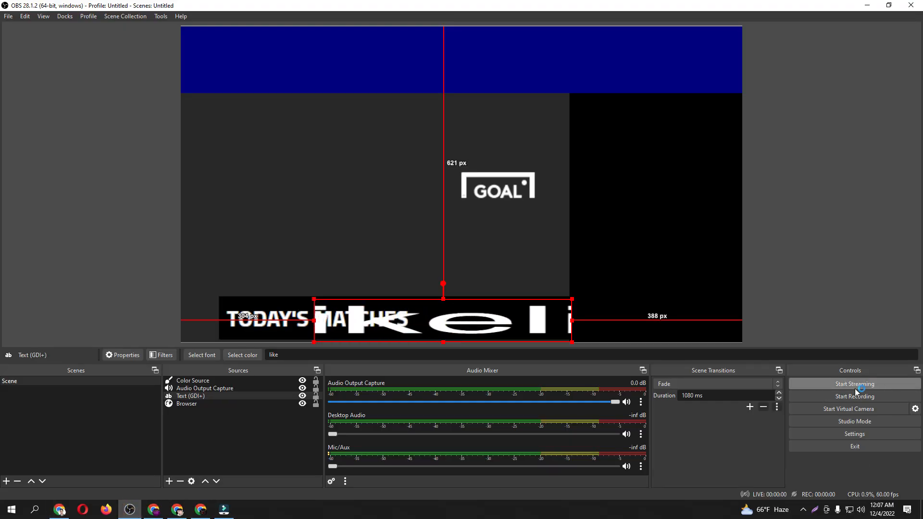
click(864, 431)
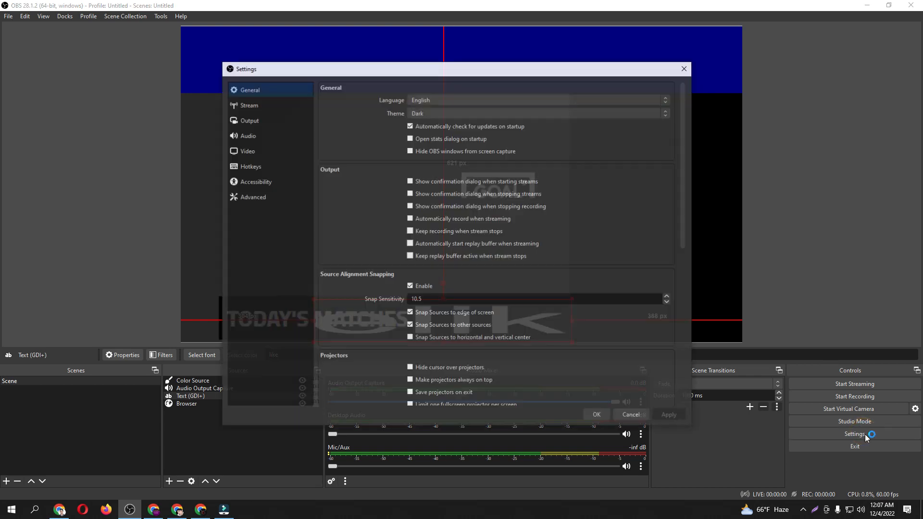
click(261, 105)
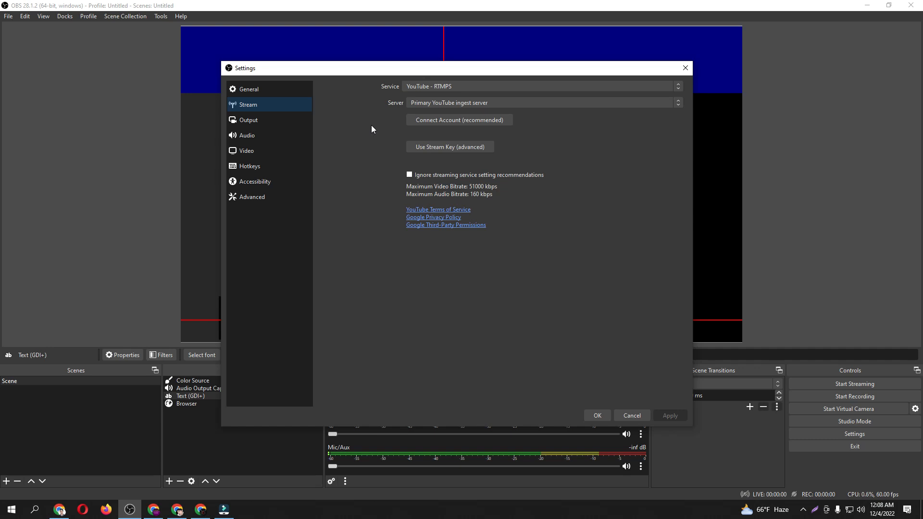
click(490, 87)
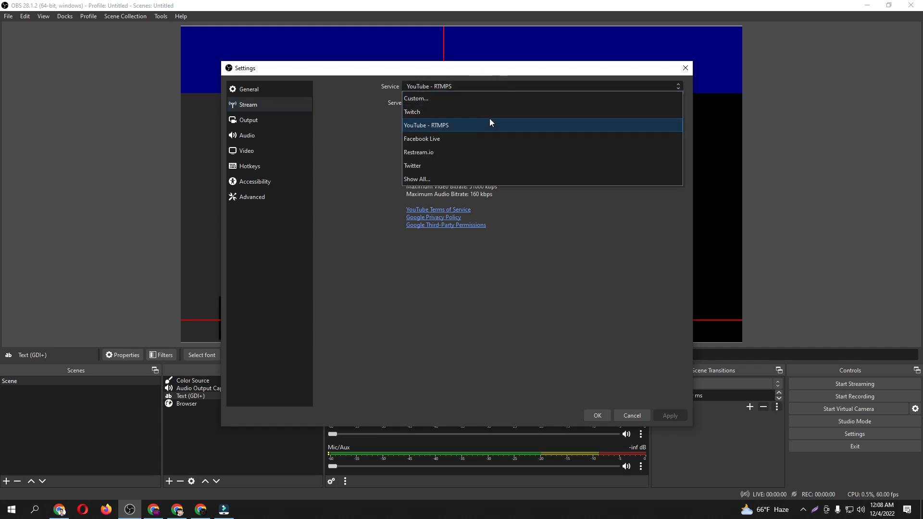
click(487, 138)
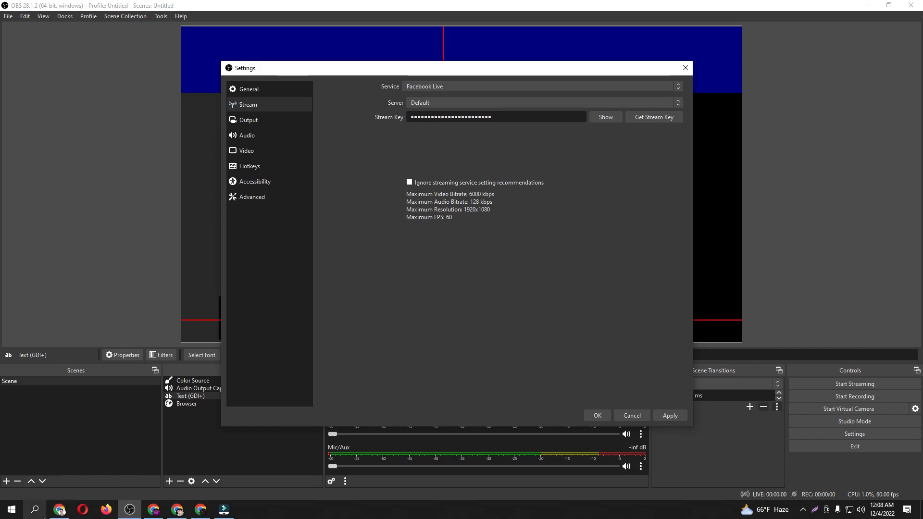
Replace the stream key with the one copied from Facebook, then apply and close the settings.
click(59, 509)
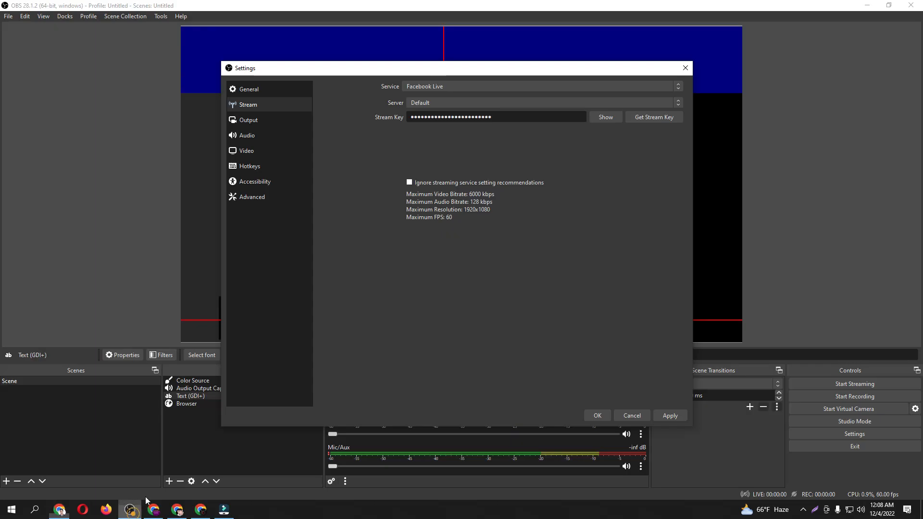
click(129, 510)
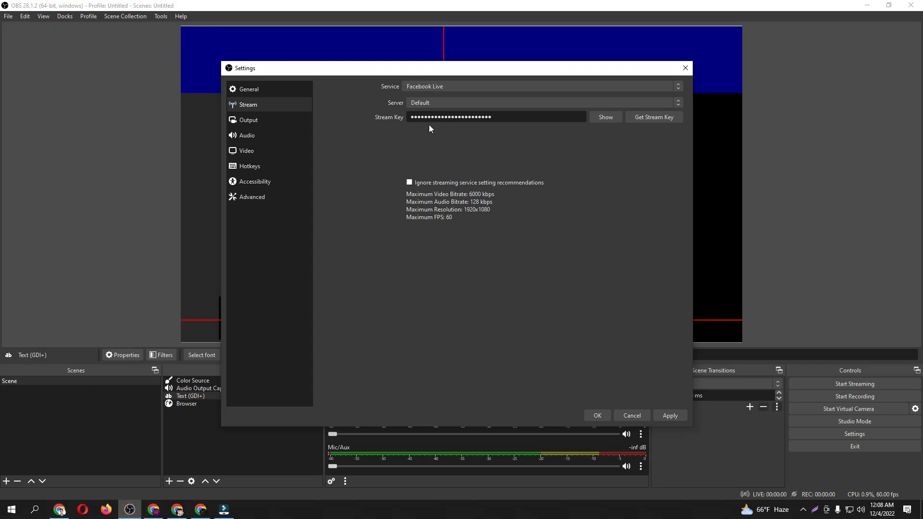
double_click(517, 118)
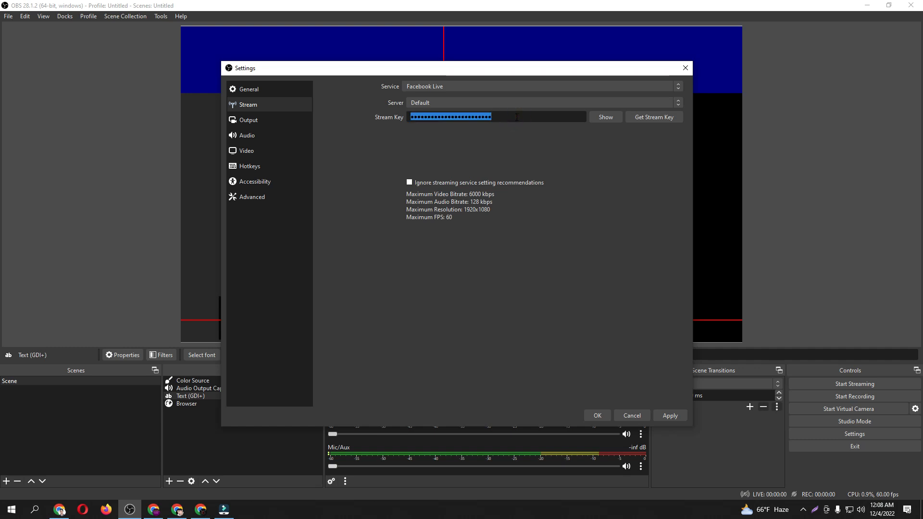
key(ctrl+v)
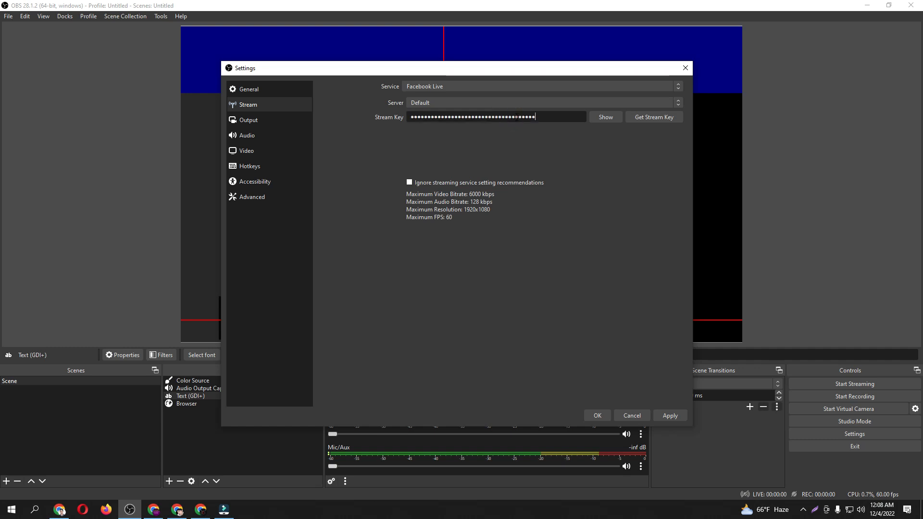
click(666, 418)
click(598, 415)
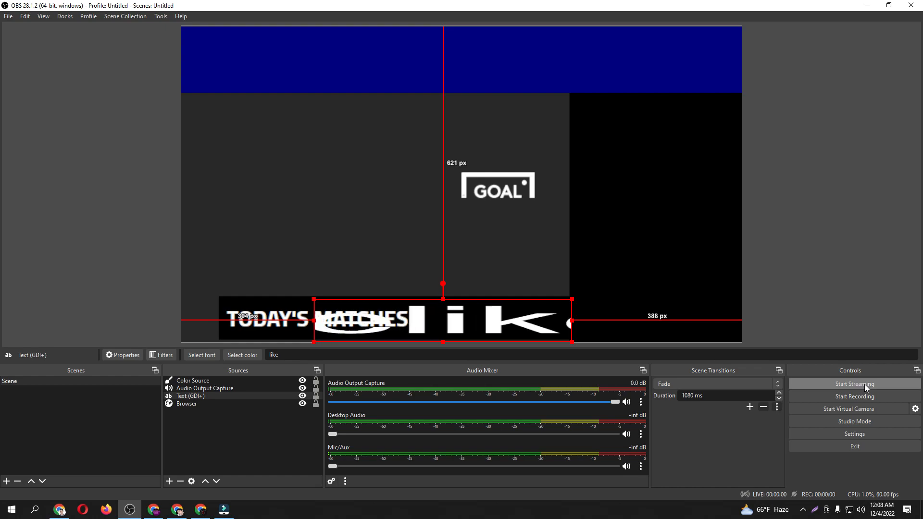
Switch to Chrome, enable restricted locations in the live video's audience settings, and search for "bang".
click(60, 509)
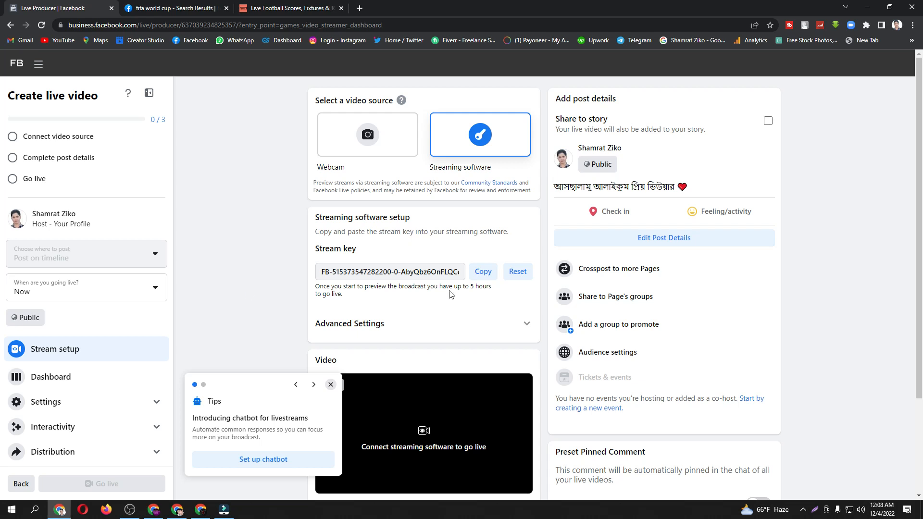
click(636, 353)
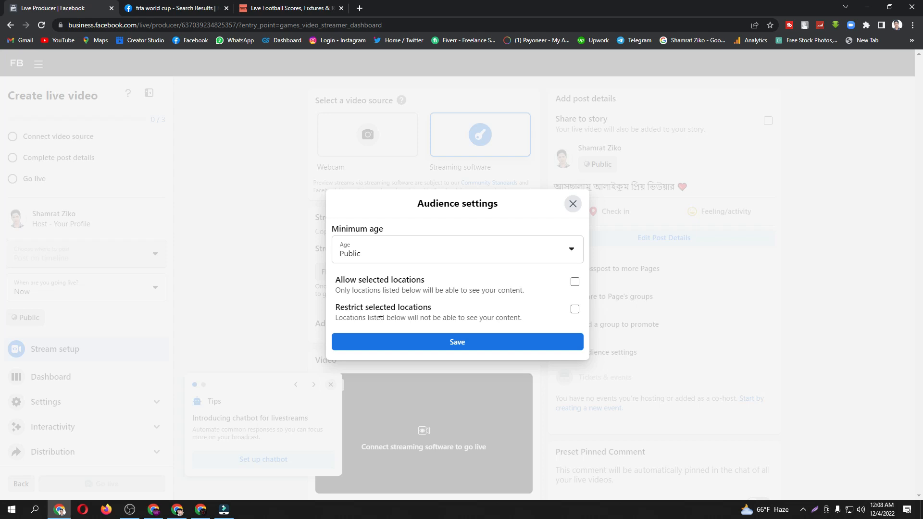
click(574, 310)
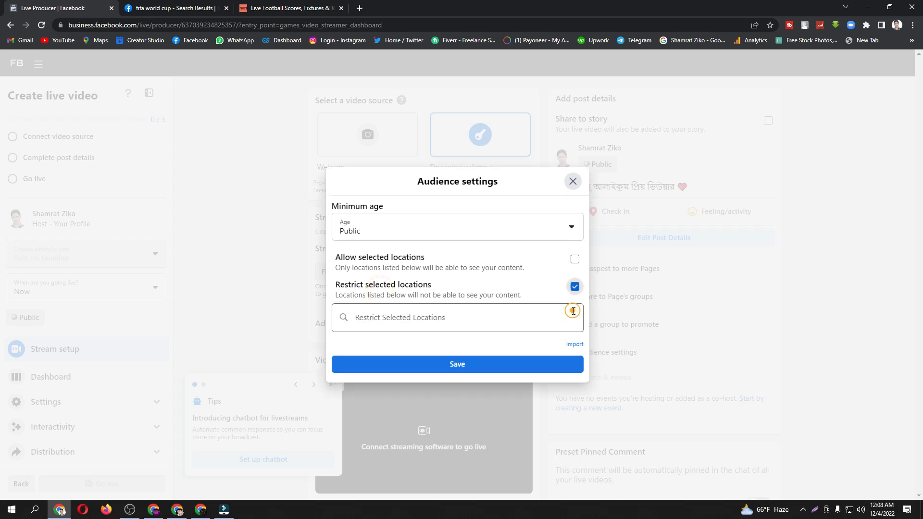
click(416, 317)
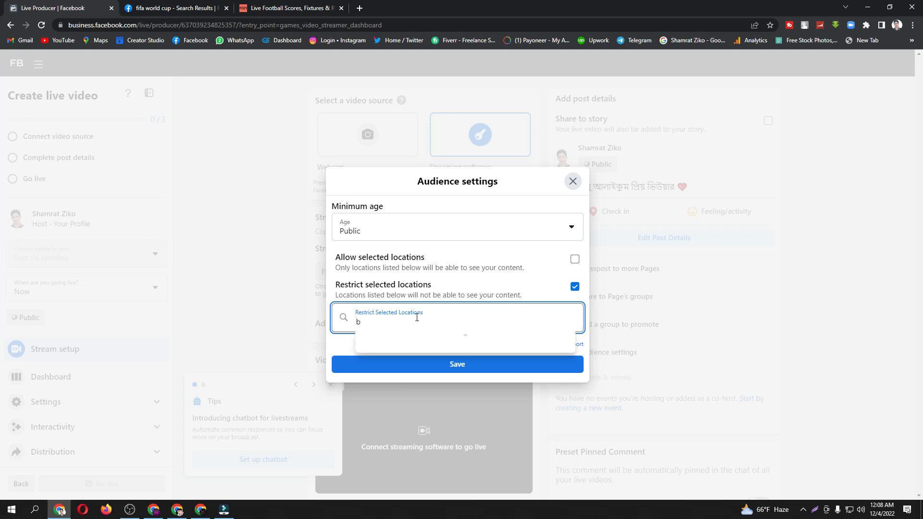
text(a)
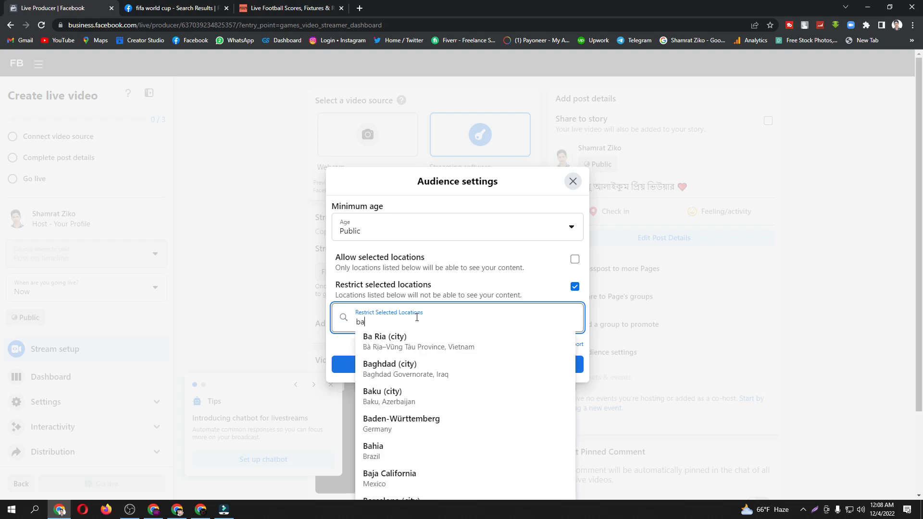
text(ng)
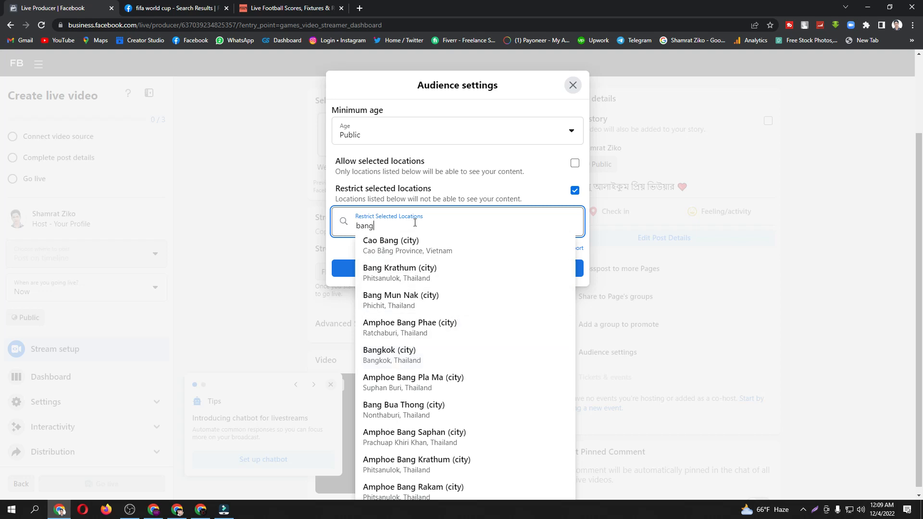
Clear the restricted location search and close the audience settings without saving.
key(BackSpace)
key(BackSpace)
key(BackSpace)
key(BackSpace)
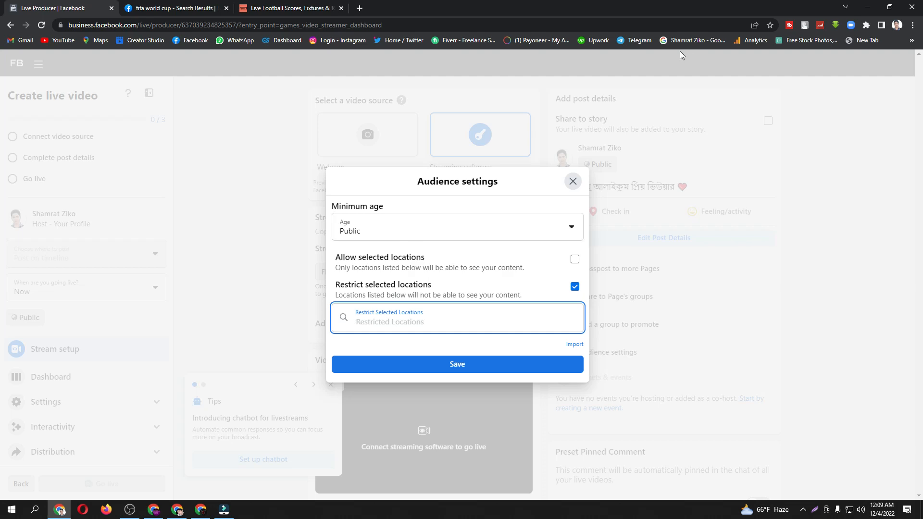
click(572, 182)
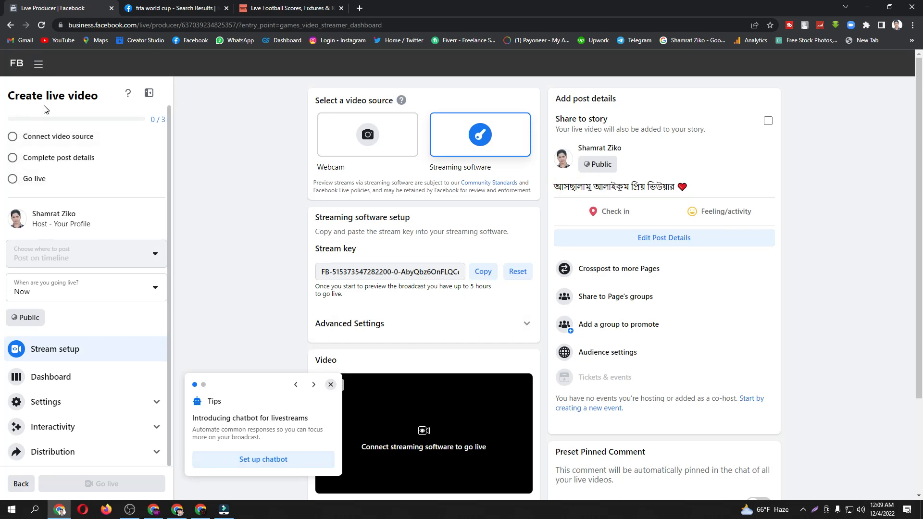
Leave the live video setup, return to the Creator Studio live dashboard, and open the Creator Studio home page.
click(10, 26)
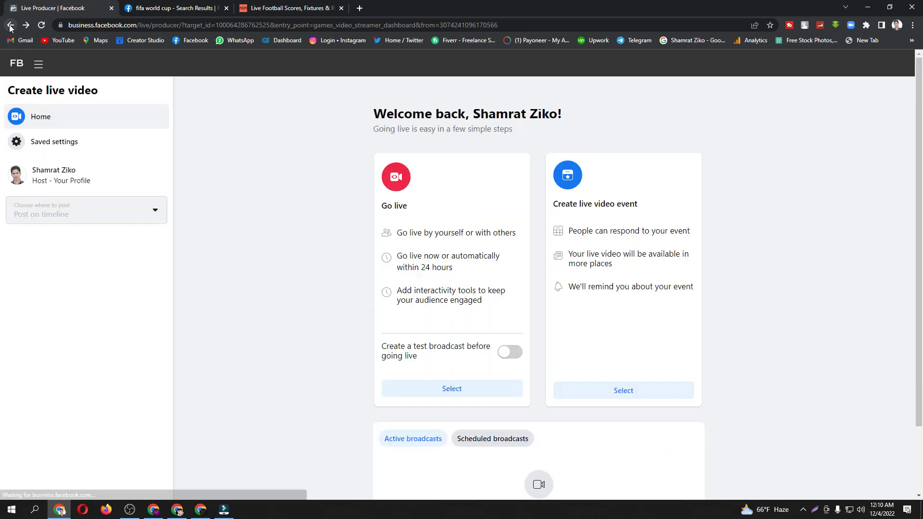
click(10, 25)
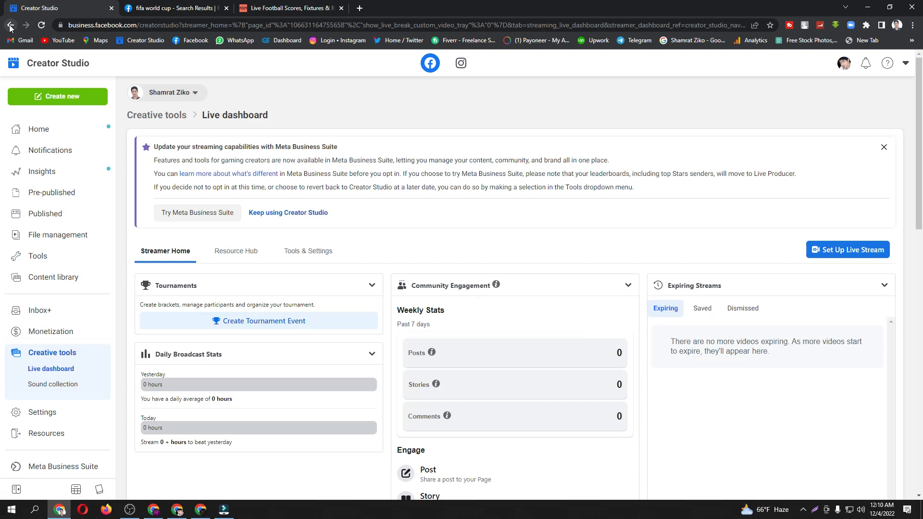
click(54, 137)
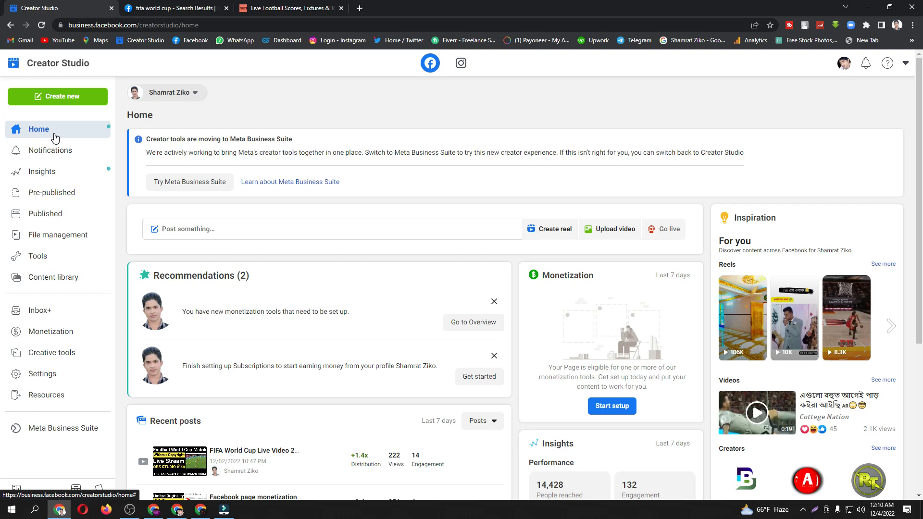
click(802, 511)
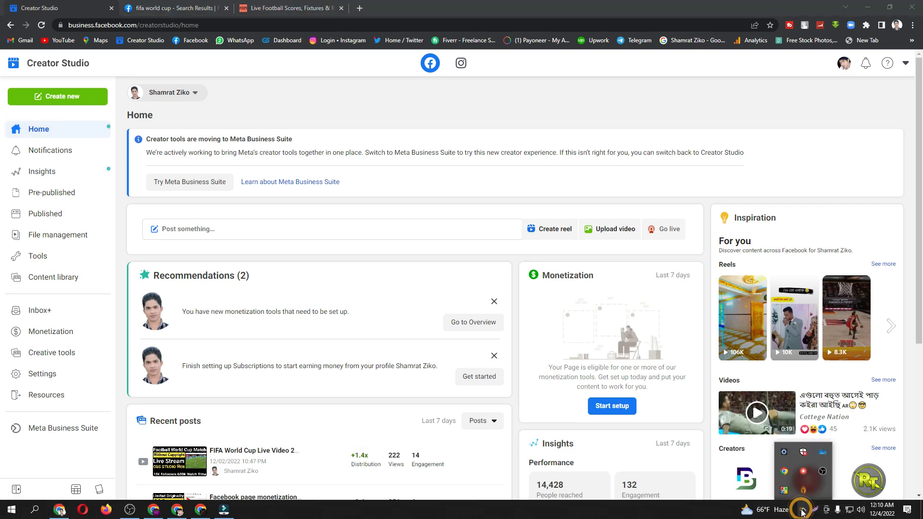
right_click(803, 477)
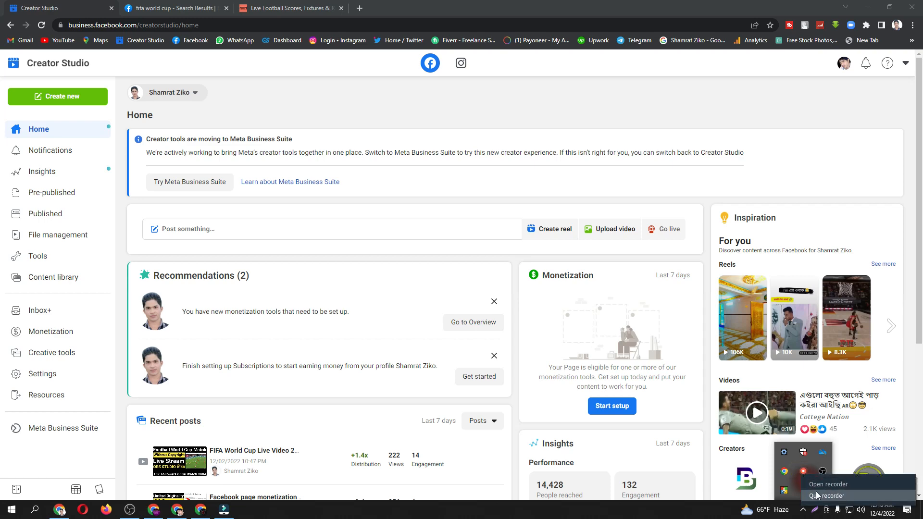